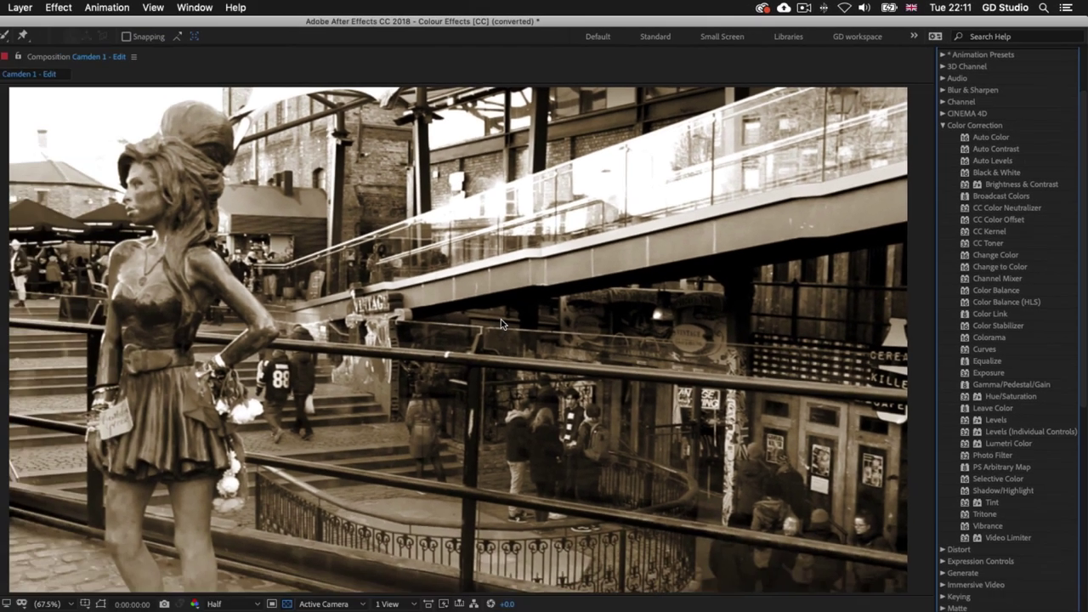
Locate Colour Effects [CC].aep in Finder under S2 - ESSENTIAL PRACTISE, 21 - Colour Effects, CC, and return to After Effects
key(super+Tab)
key(Tab)
key(Tab)
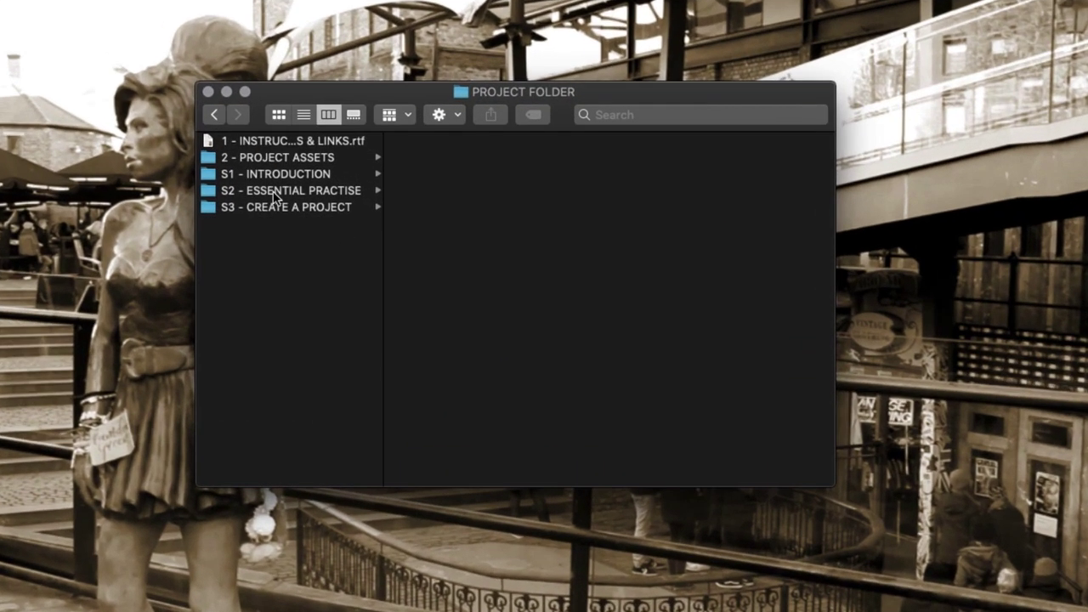
click(273, 194)
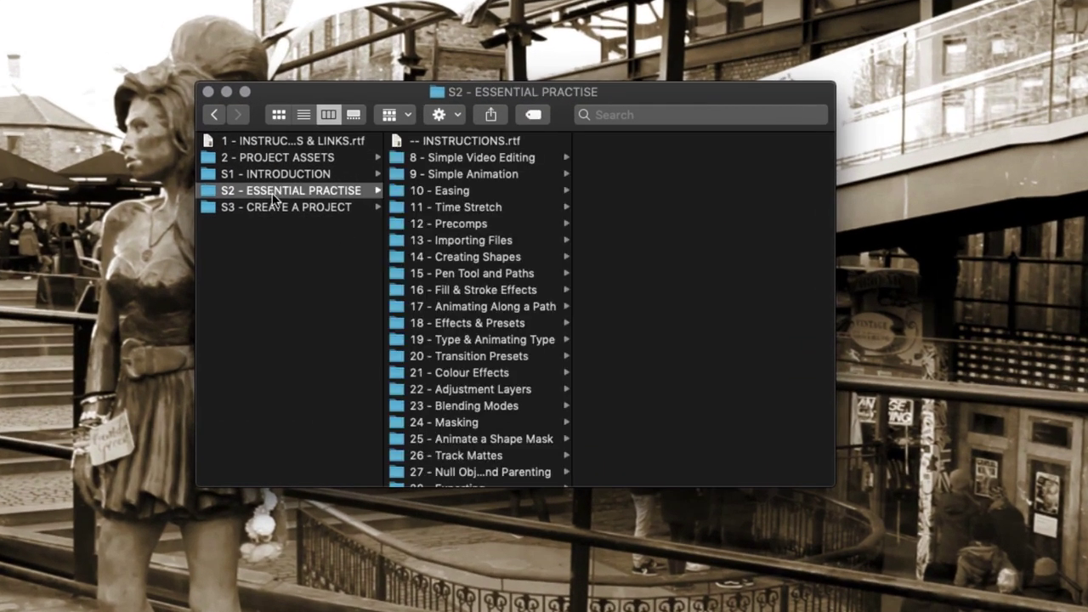
click(464, 375)
click(611, 163)
click(680, 143)
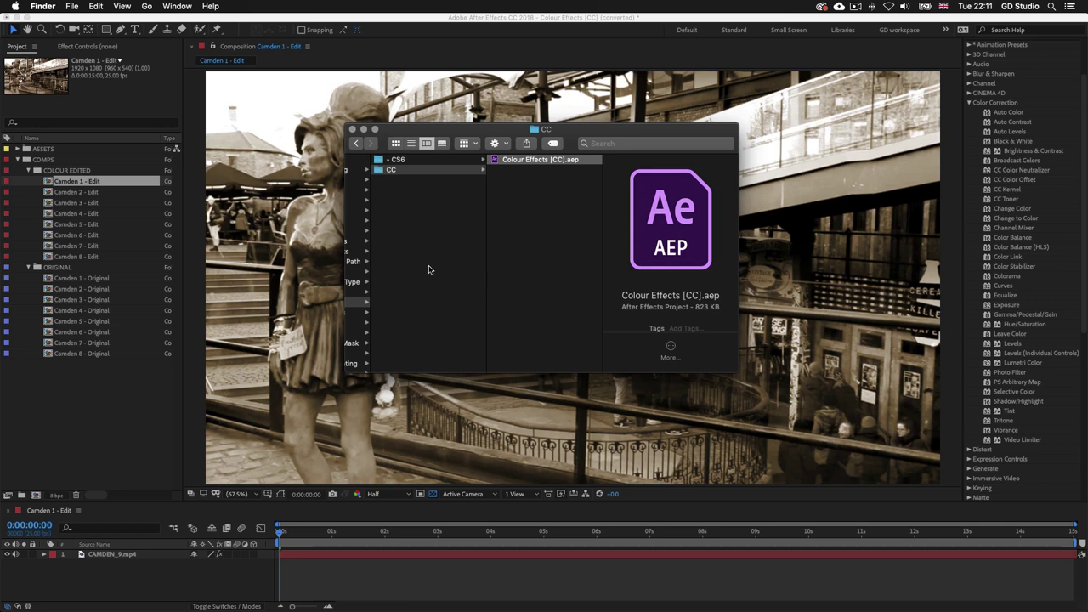
click(825, 271)
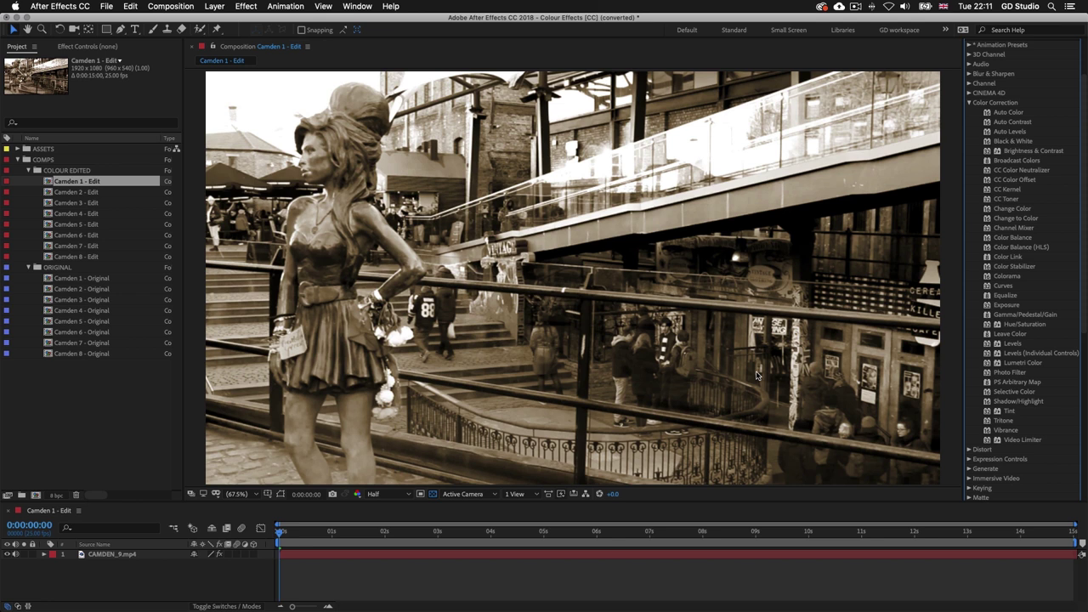
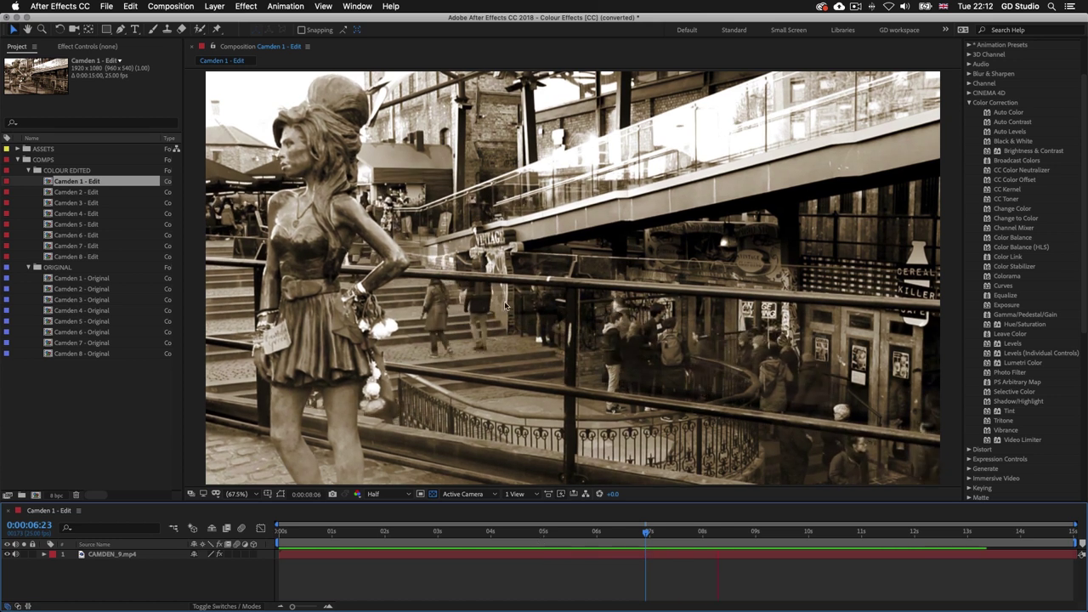
Preview Camden 1 - Edit from near its start and switch off the CC Toner, Black & White and Brightness & Contrast effects on CAMDEN_9.mp4
click(284, 532)
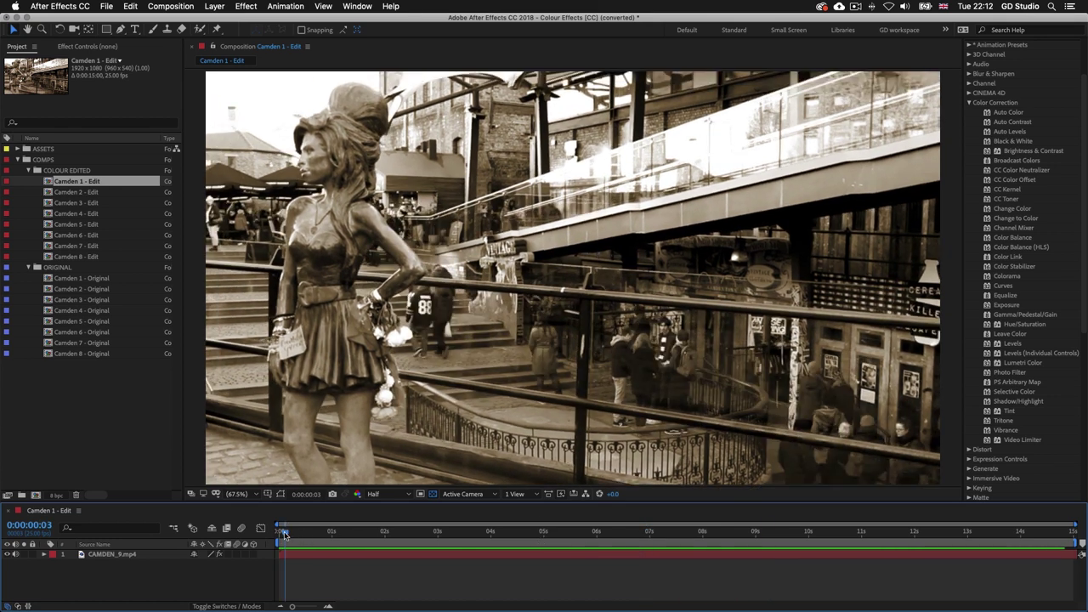
key(space)
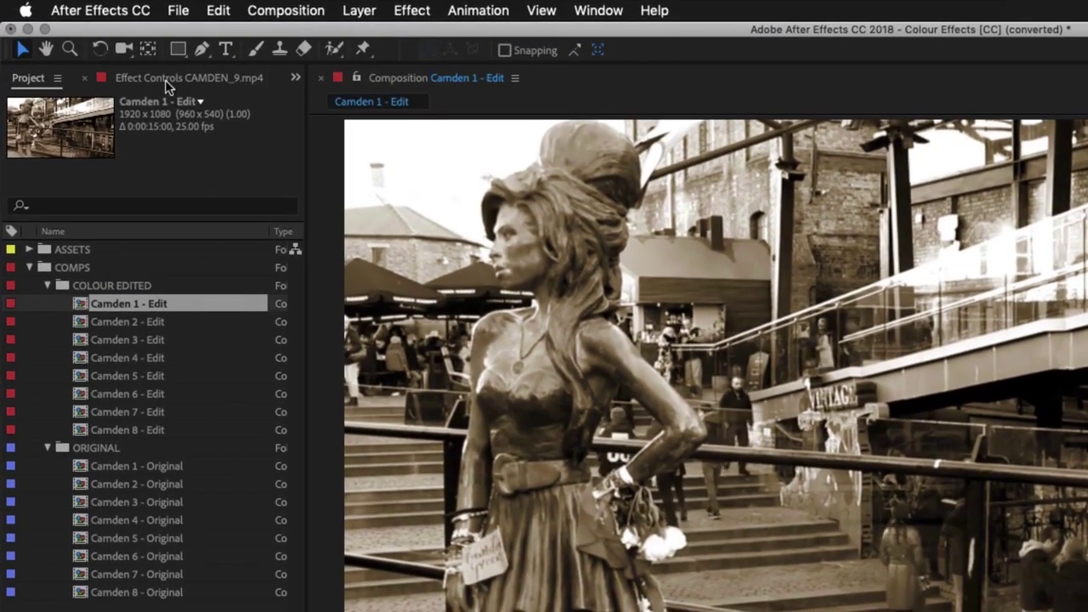
click(142, 68)
click(166, 78)
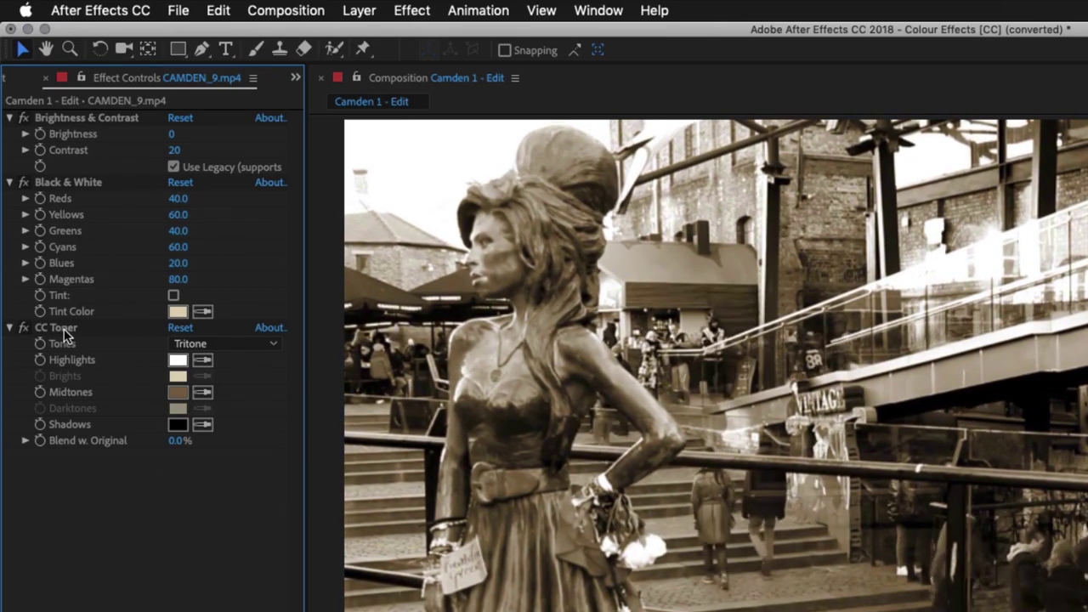
click(23, 328)
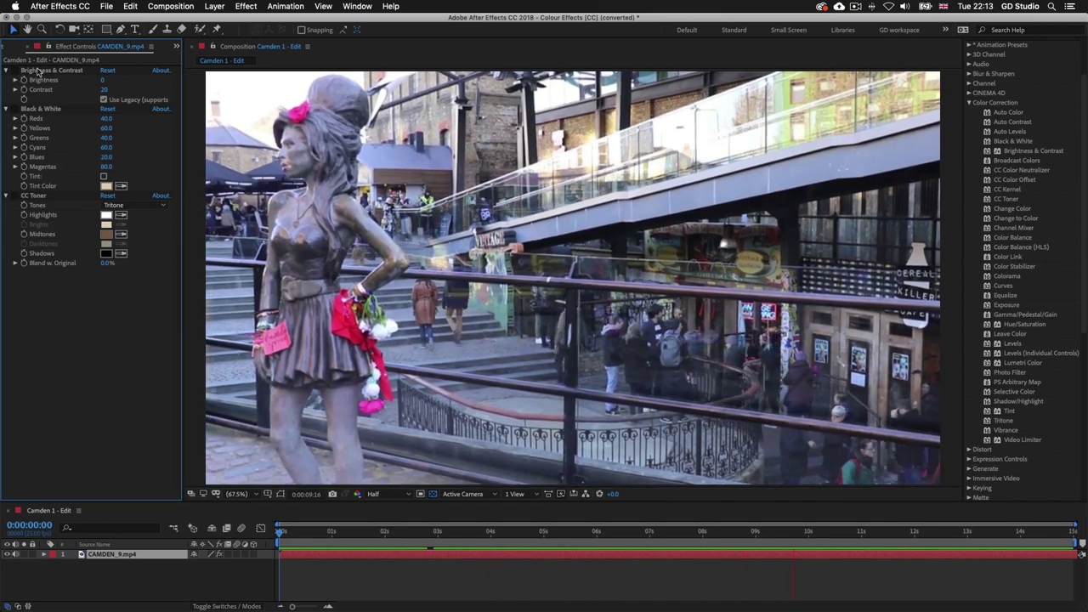
Open the Camden 2 - Edit composition from the COLOUR EDITED folder and preview it
click(15, 46)
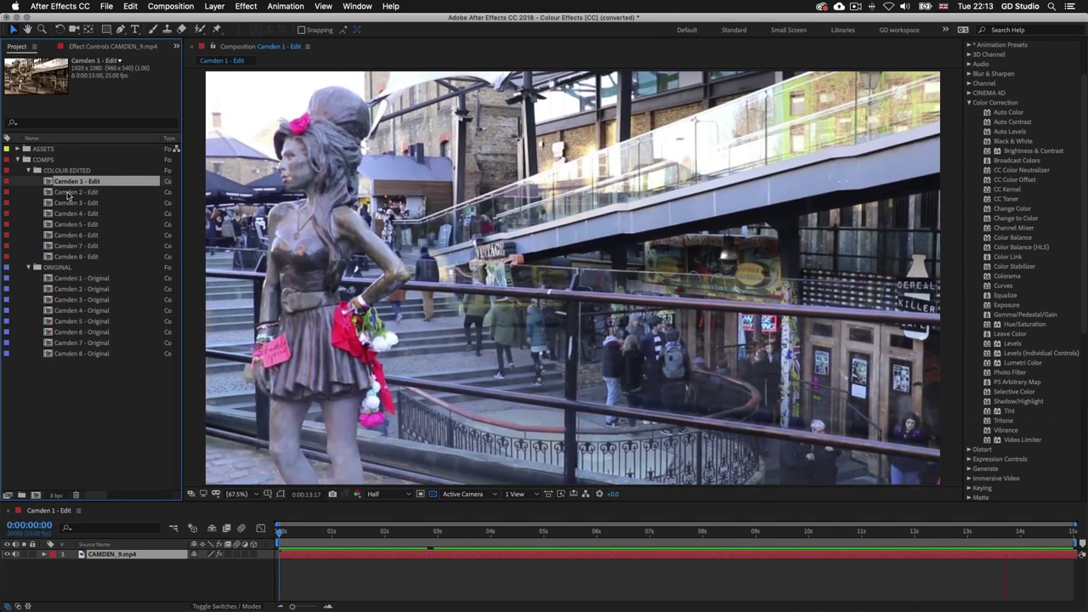
double_click(75, 193)
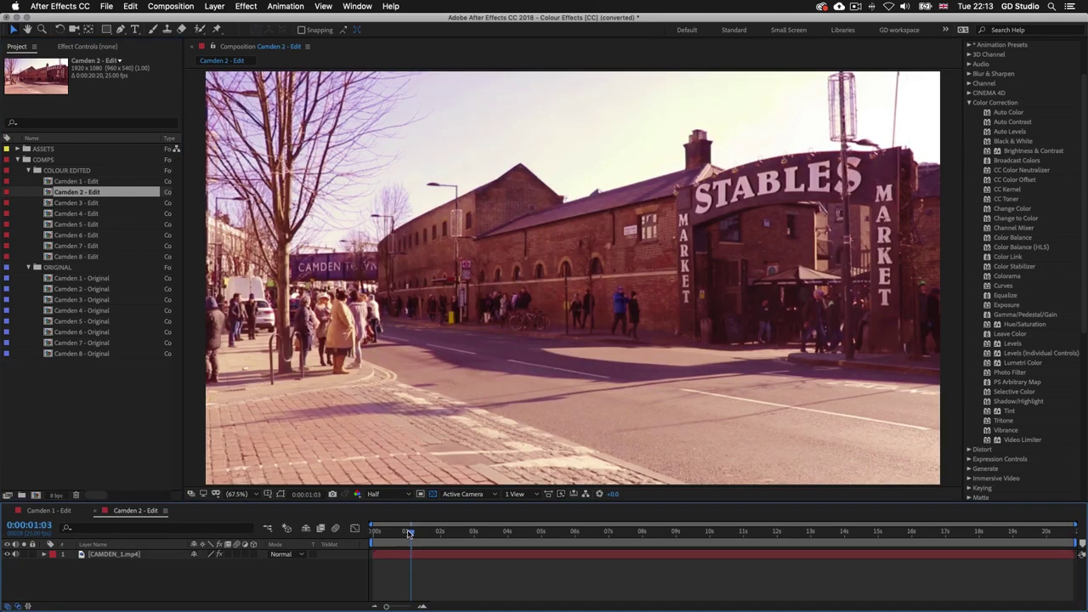
key(space)
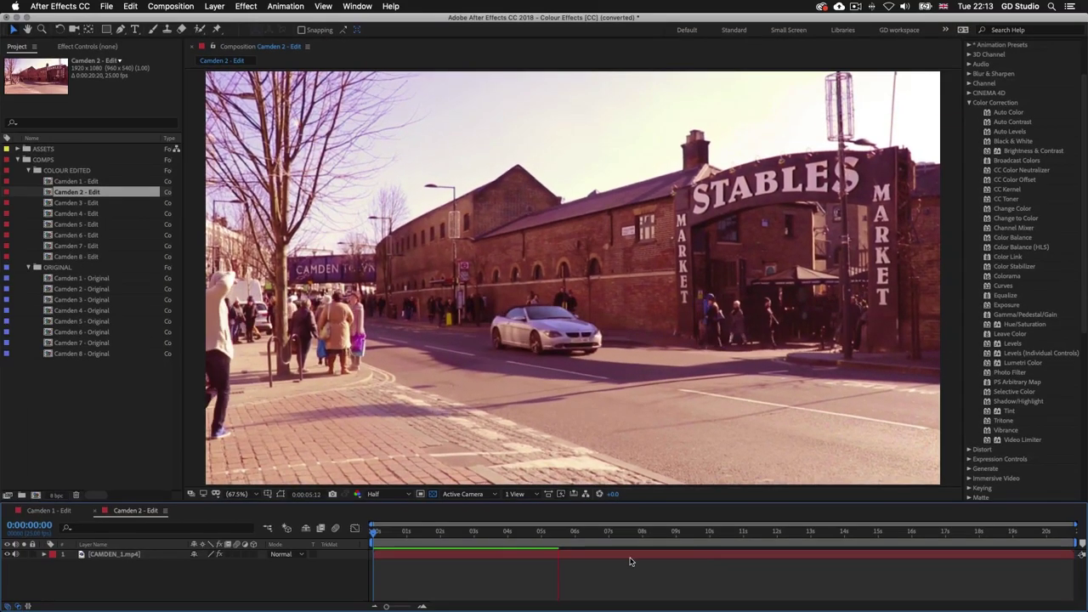
Switch off the Photo Filter, Color Balance and Vibrance effects on the CAMDEN_1.mp4 layer
click(511, 556)
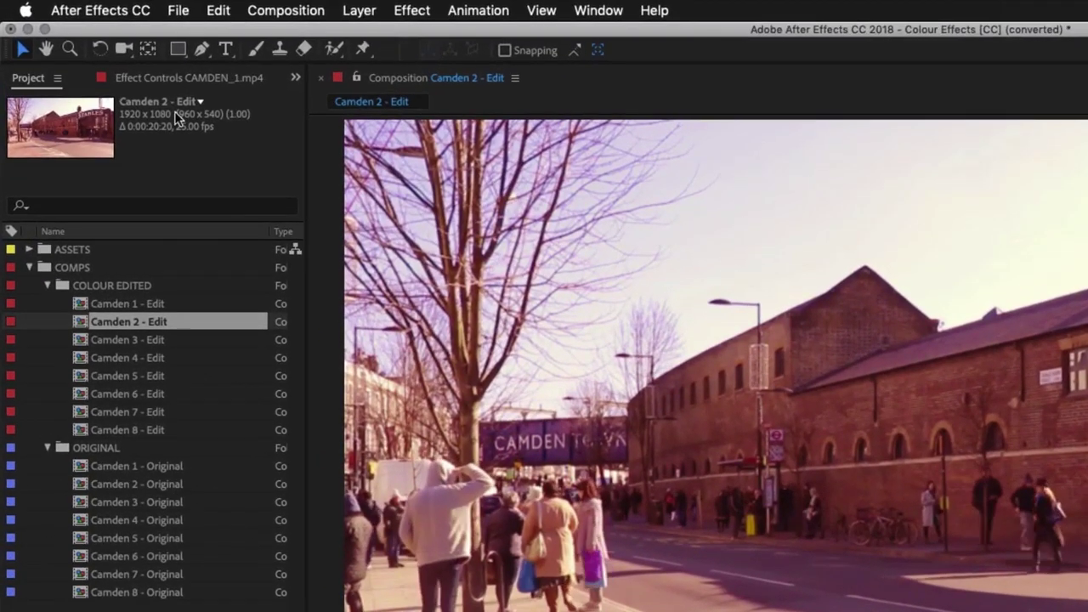
click(172, 75)
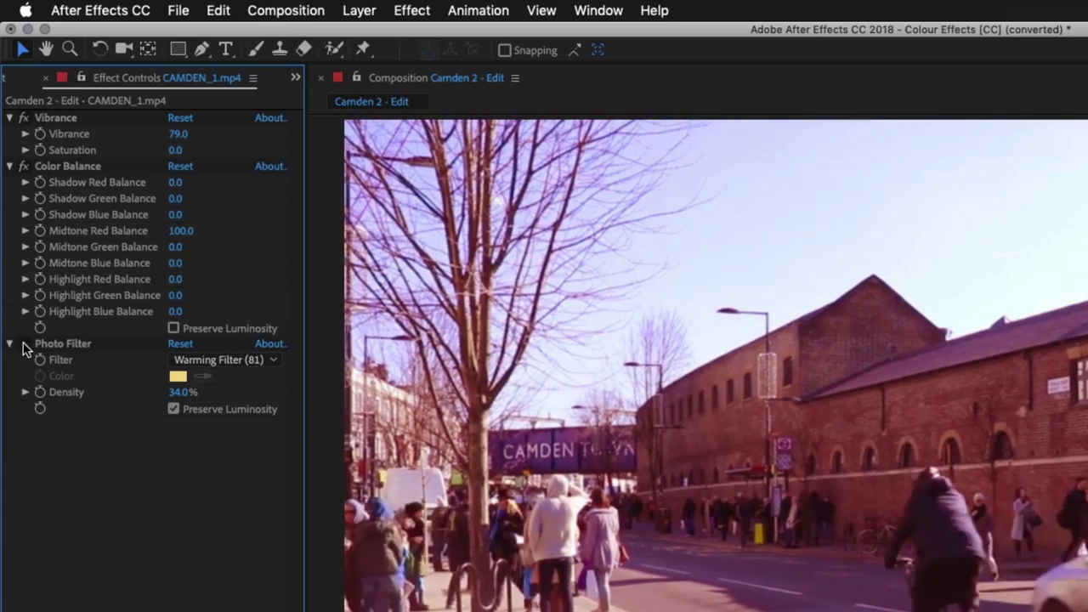
click(23, 167)
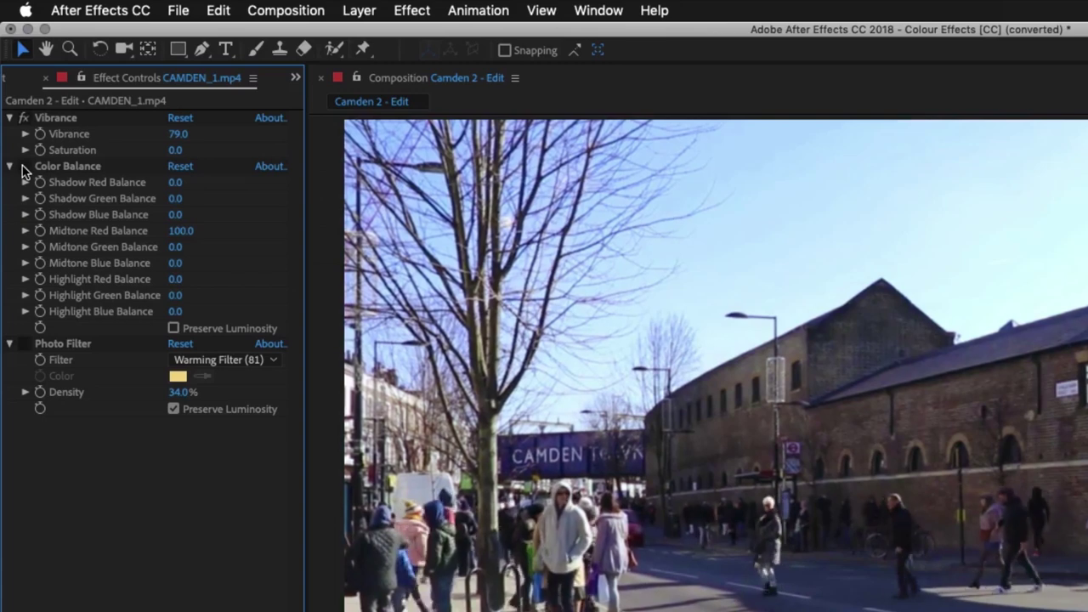
click(24, 118)
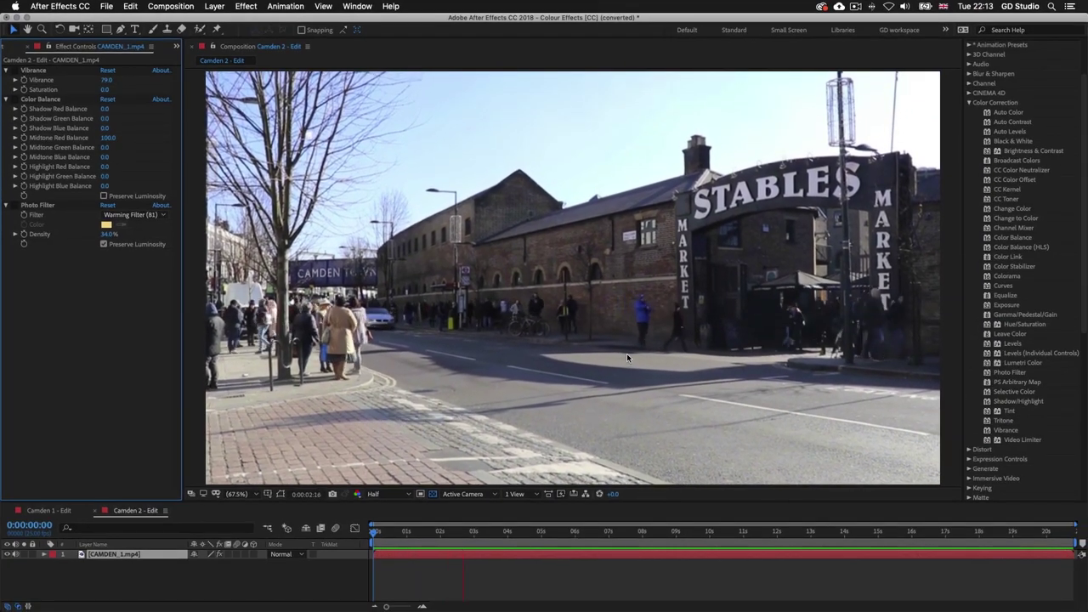
Open the Camden 3 - Edit composition and switch off the Tint and Brightness & Contrast effects on CAMDEN_2.mp4
click(14, 49)
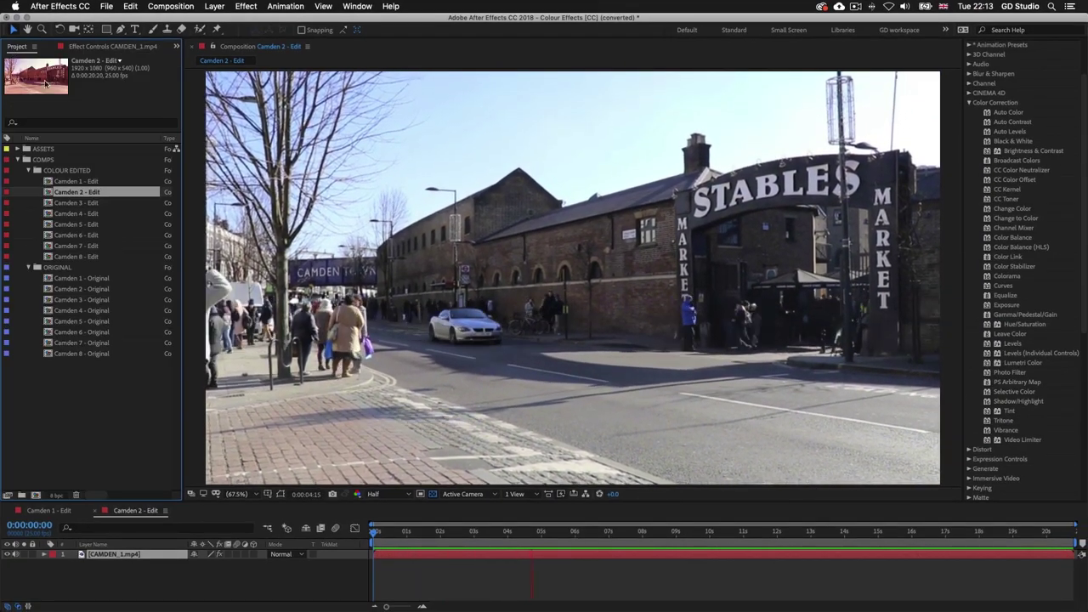
double_click(72, 203)
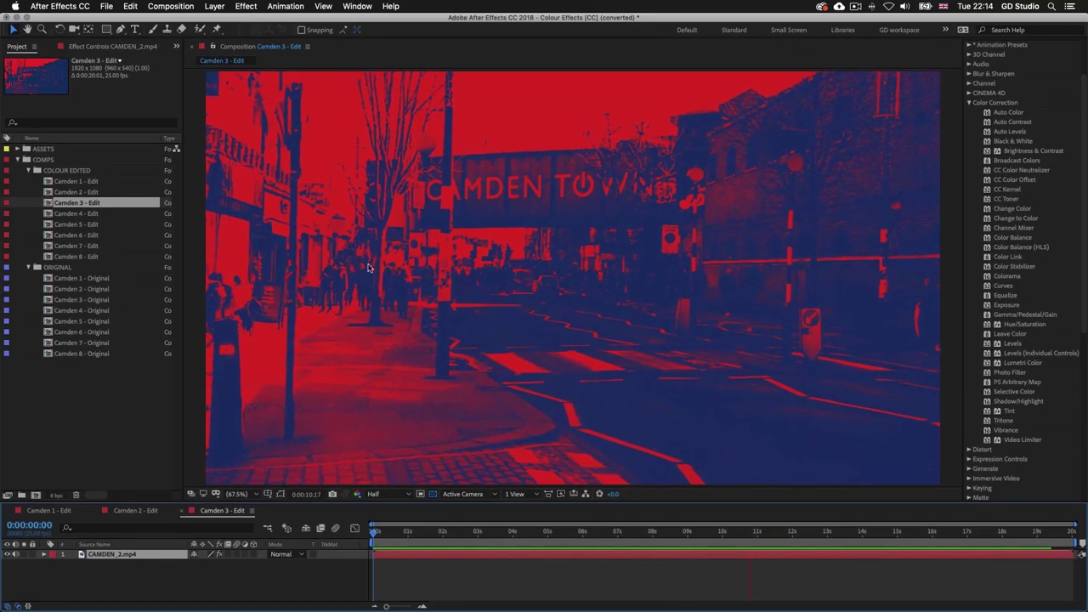
click(95, 49)
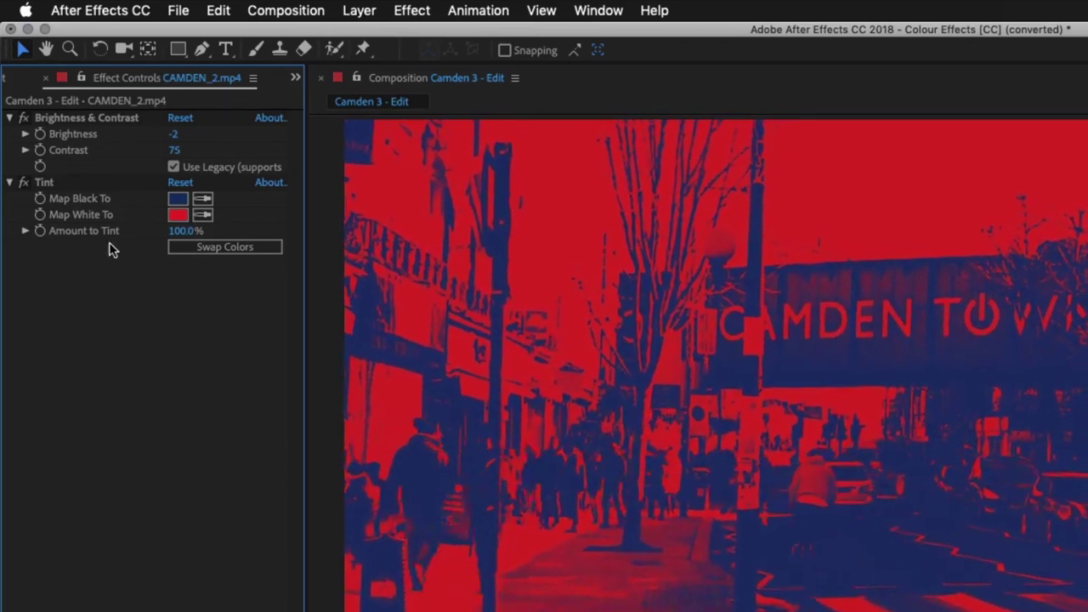
click(24, 183)
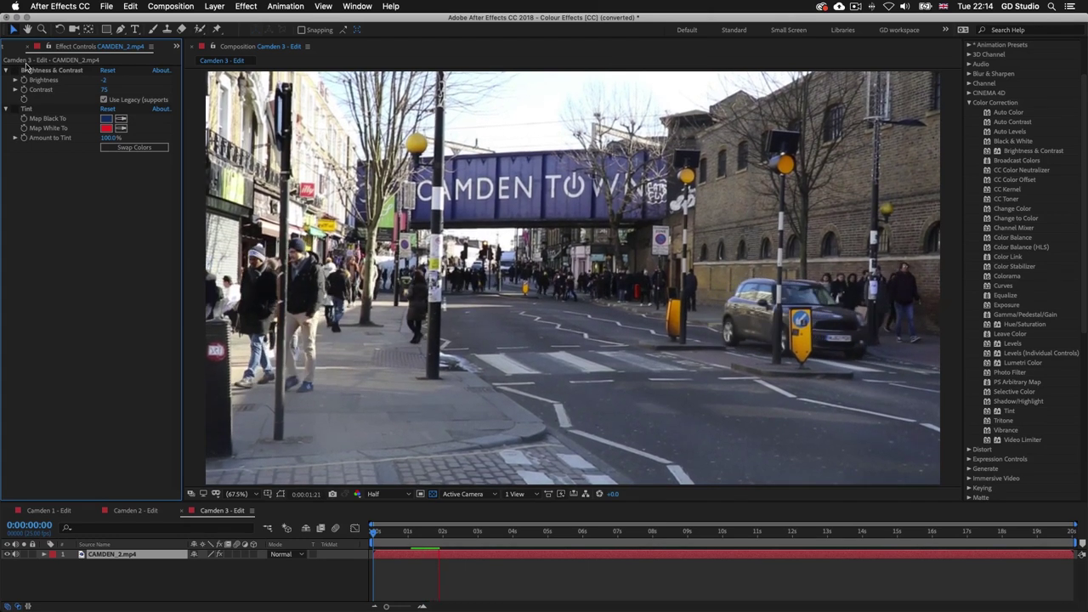
Open Camden 4 - Edit, preview it from the start and switch off the Curves effect on CAMDEN_8.mp4
click(4, 48)
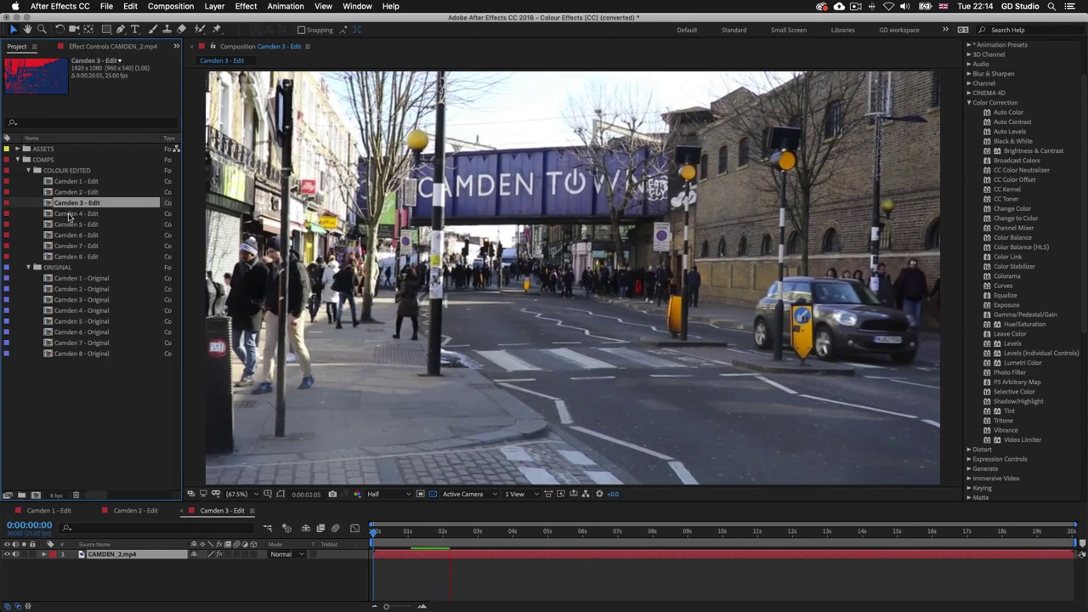
double_click(65, 216)
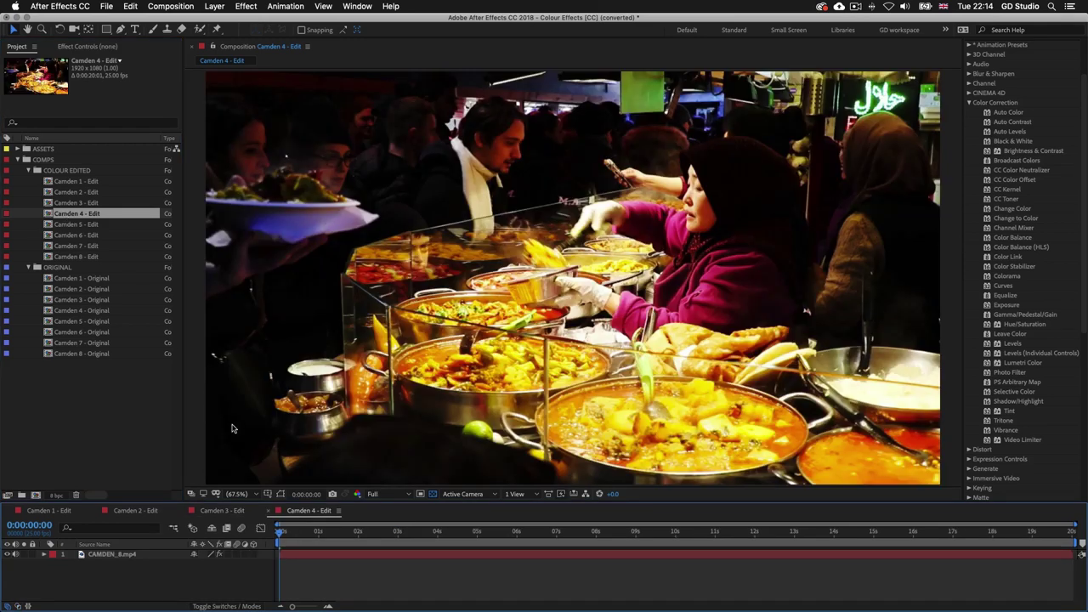
mouse_move(282, 531)
mouse_down()
mouse_move(298, 531)
mouse_move(273, 533)
mouse_up()
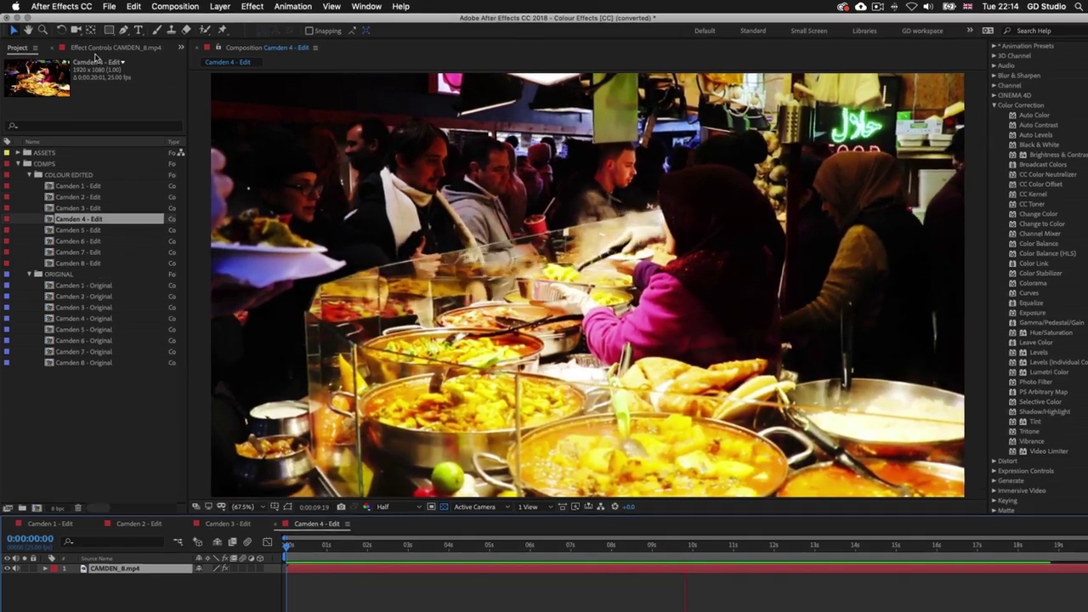
click(89, 47)
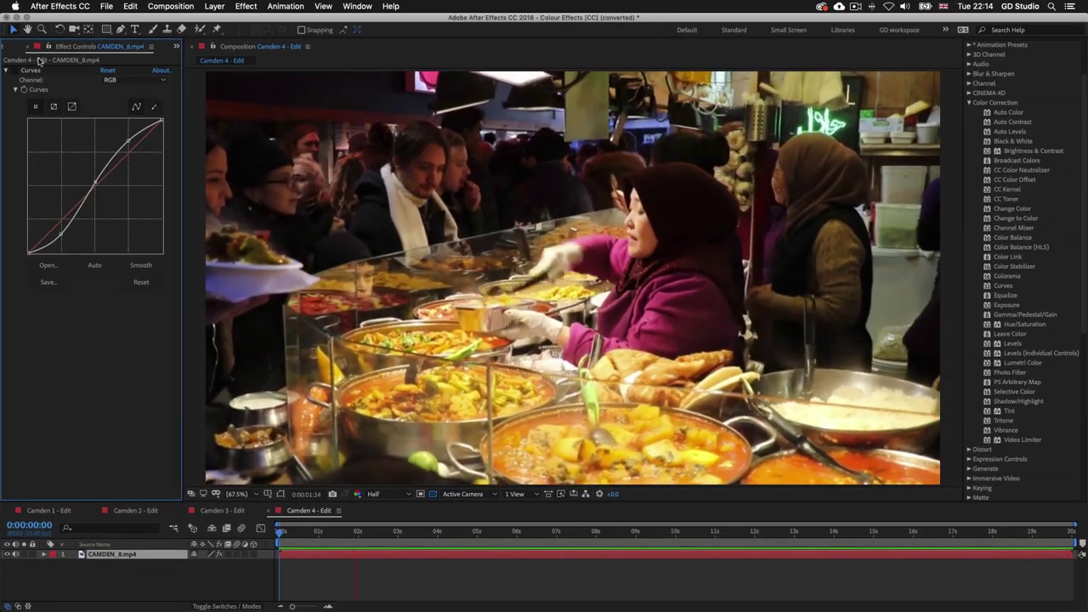
Open Camden 5 - Edit, preview it from the start and switch off the Colorama effect on CAMDEN_7.mp4
click(10, 49)
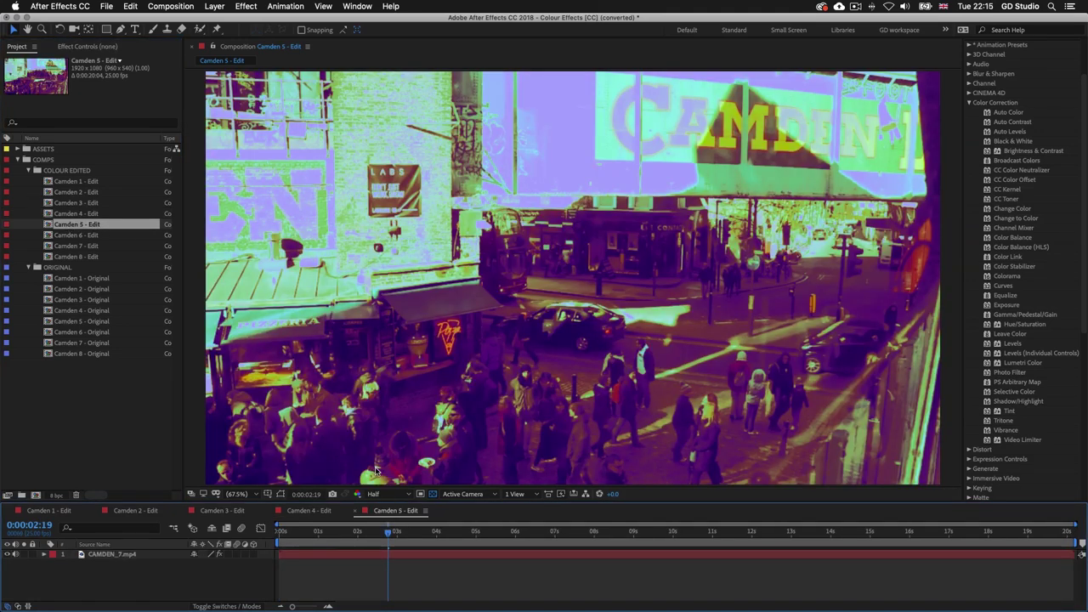
key(shift+comma)
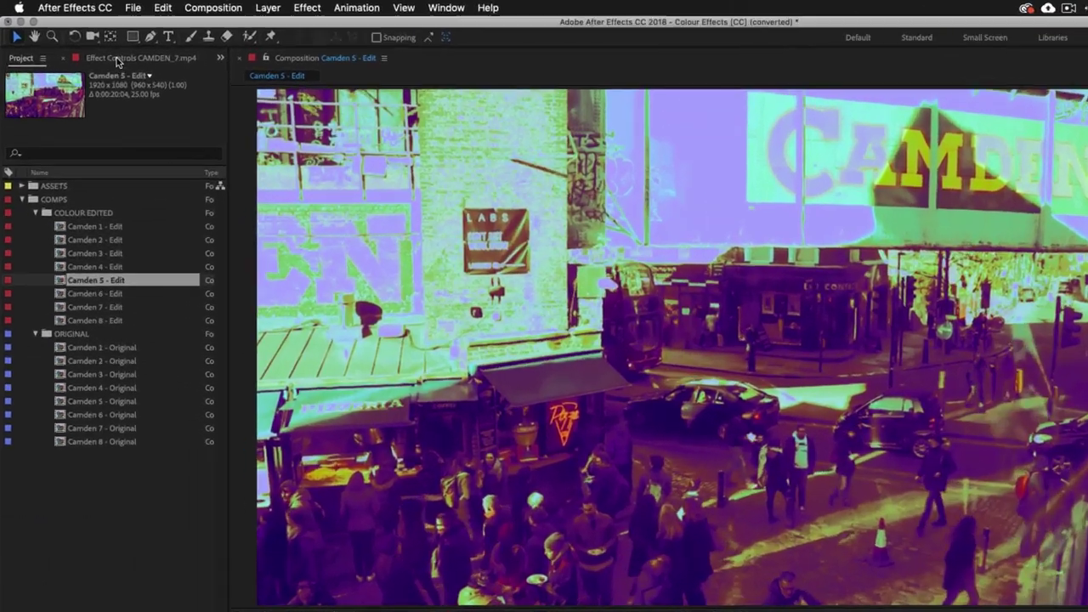
click(115, 47)
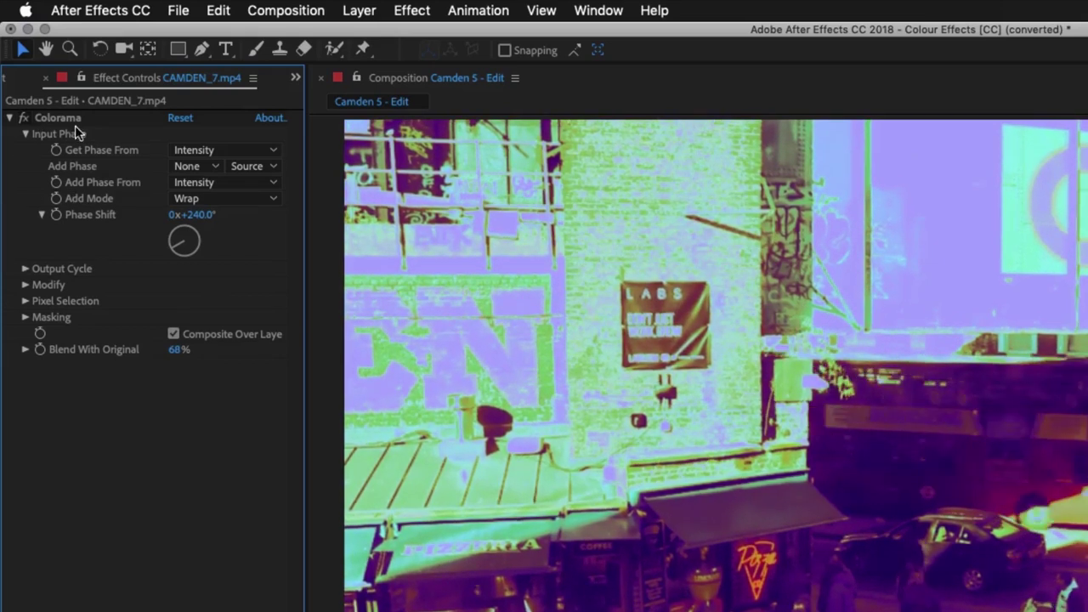
click(24, 119)
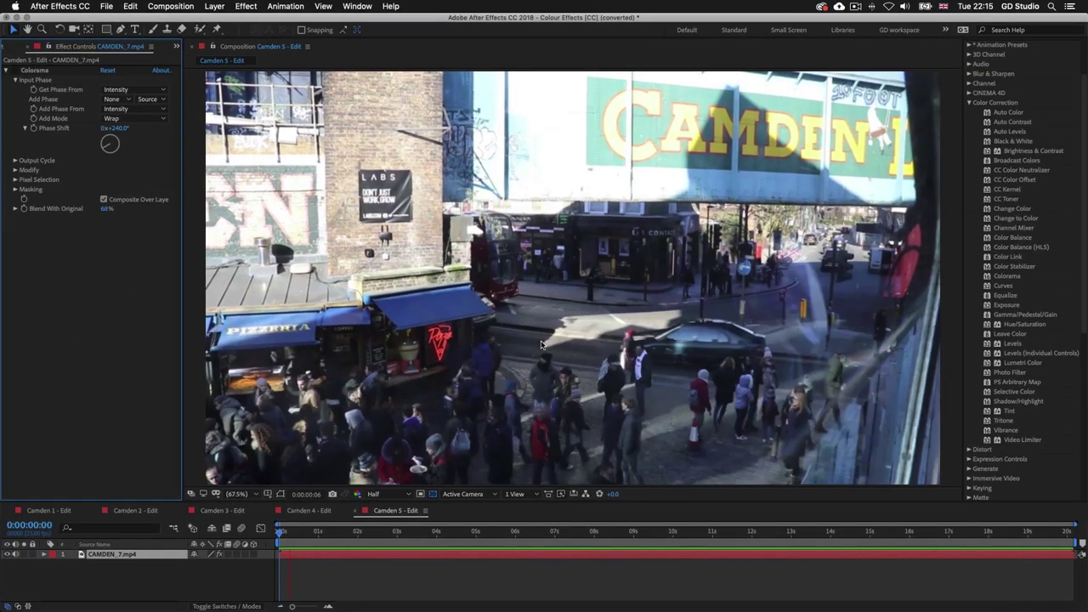
Open the Camden 6 - Edit composition and switch off the Exposure and Photo Filter effects on CAMDEN_4.mp4
click(17, 46)
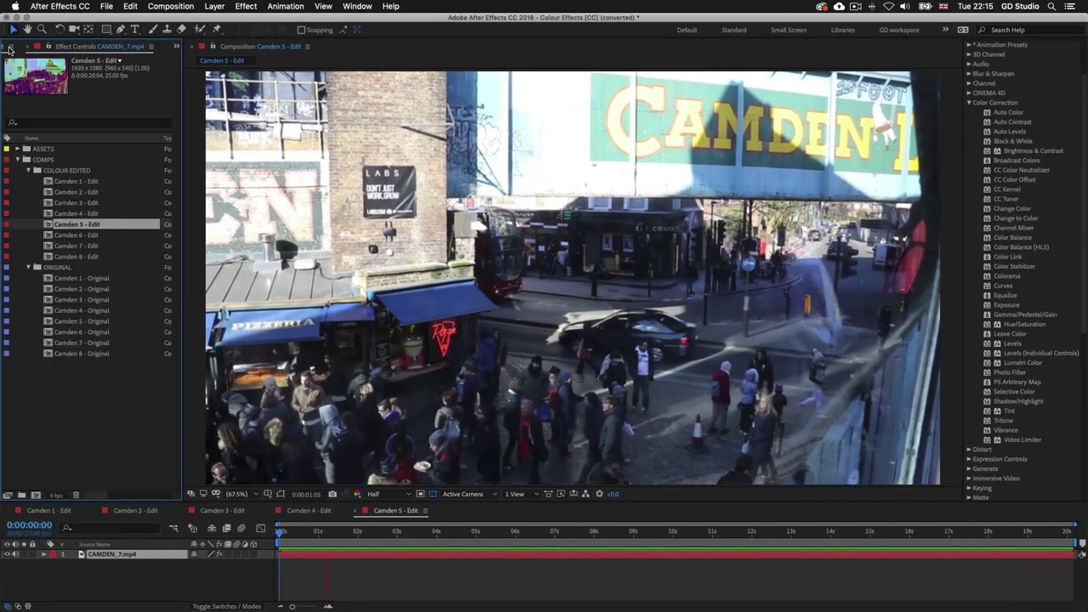
click(73, 236)
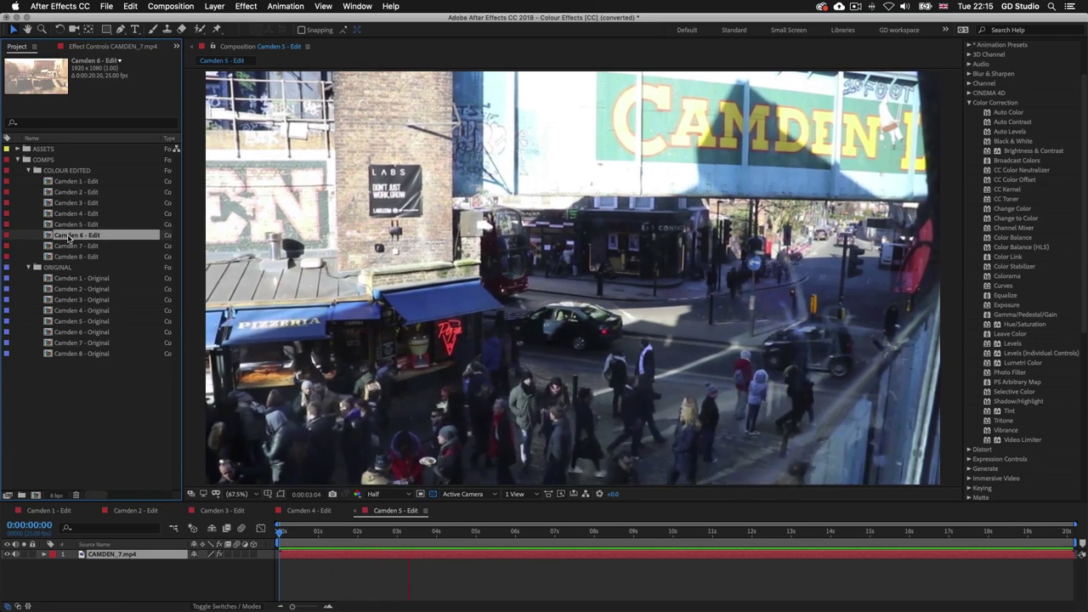
double_click(68, 238)
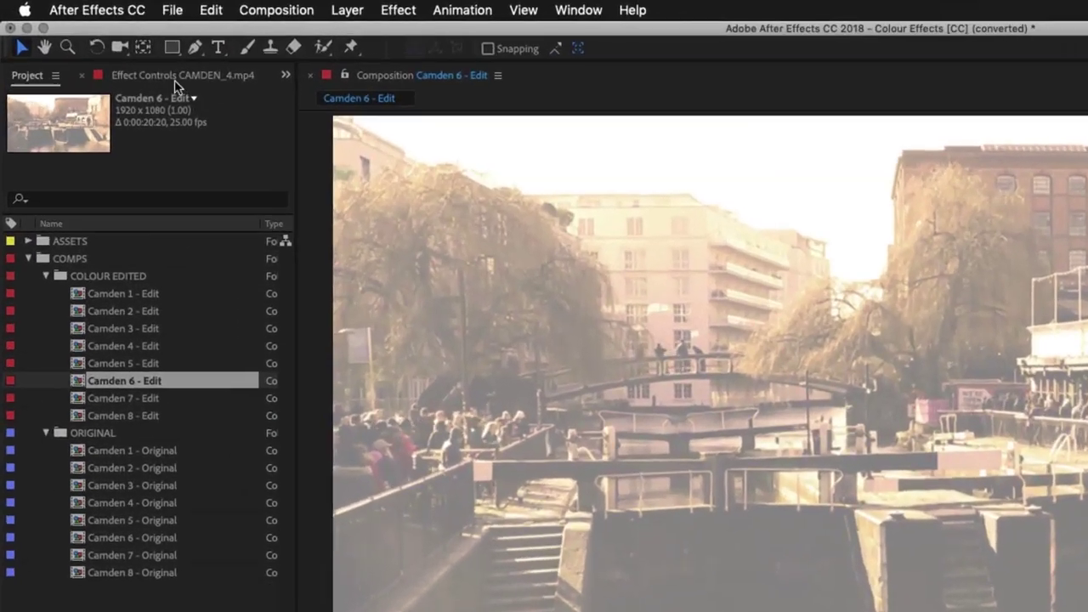
click(106, 47)
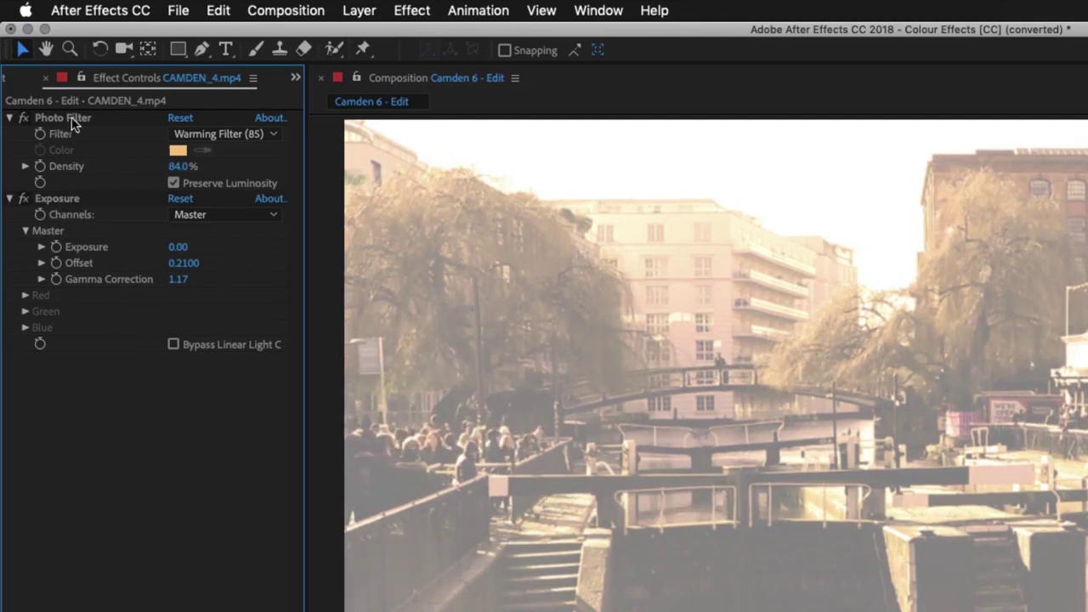
click(24, 199)
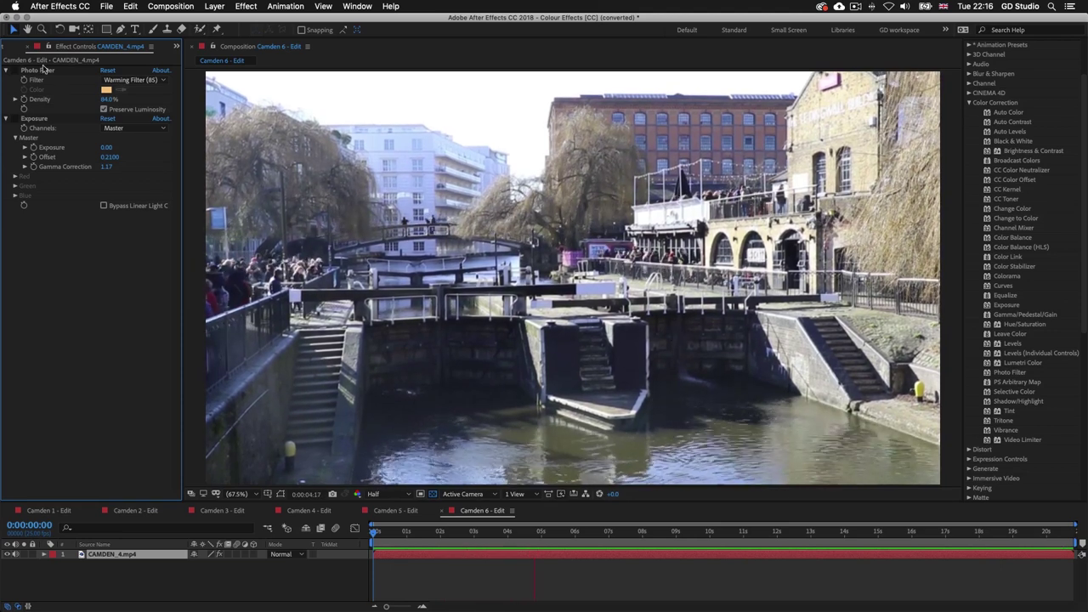
Open the Camden 7 - Edit composition from the COLOUR EDITED folder and view its colour treatment
click(5, 47)
click(101, 245)
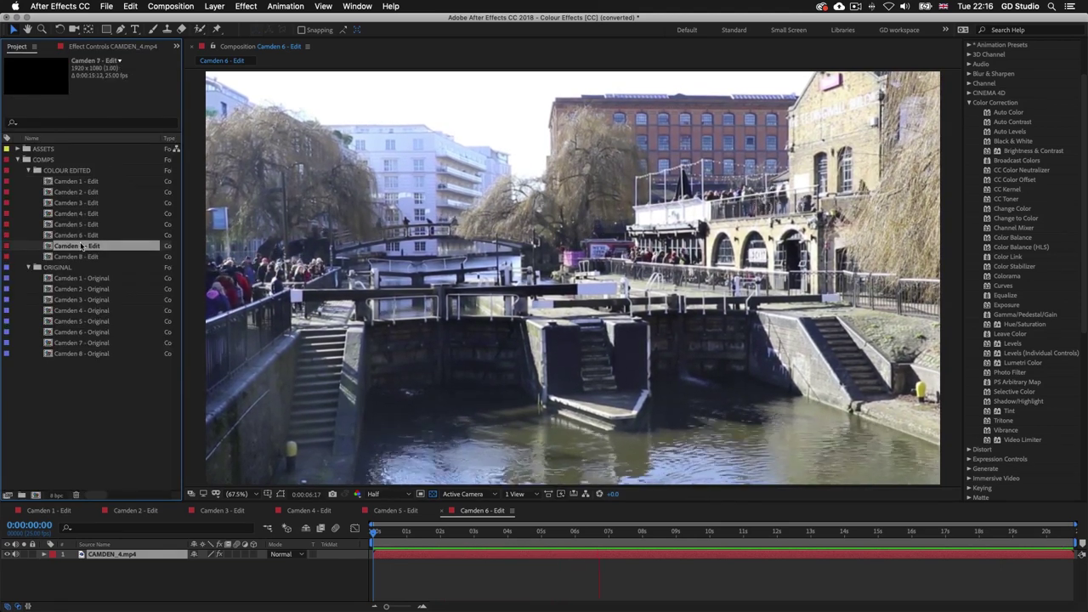
double_click(74, 246)
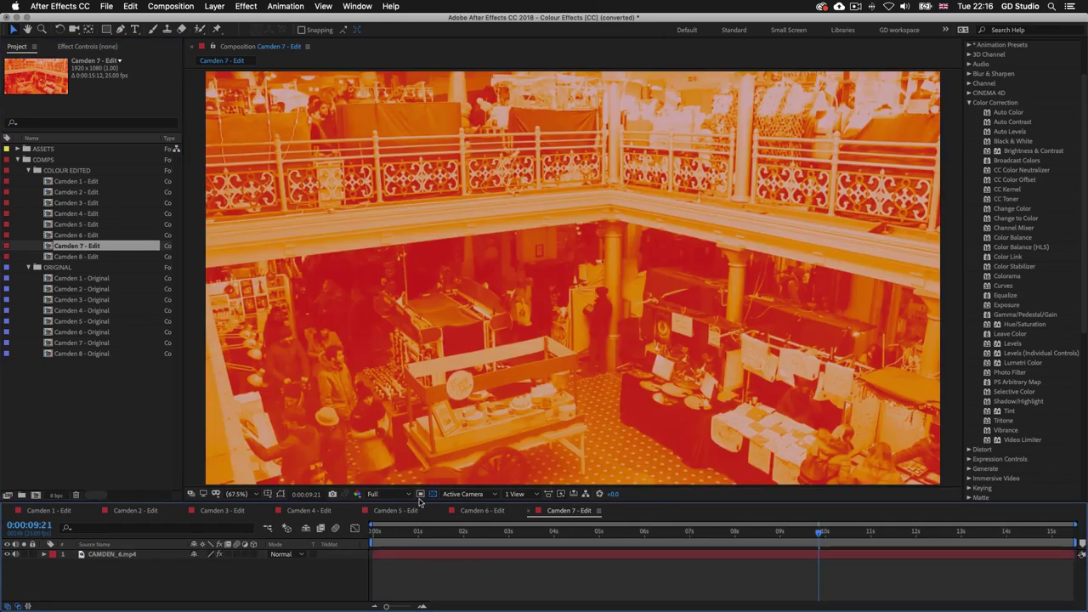
Preview Camden 7 - Edit from the start and switch off the Tritone effect on CAMDEN_6.mp4
click(375, 533)
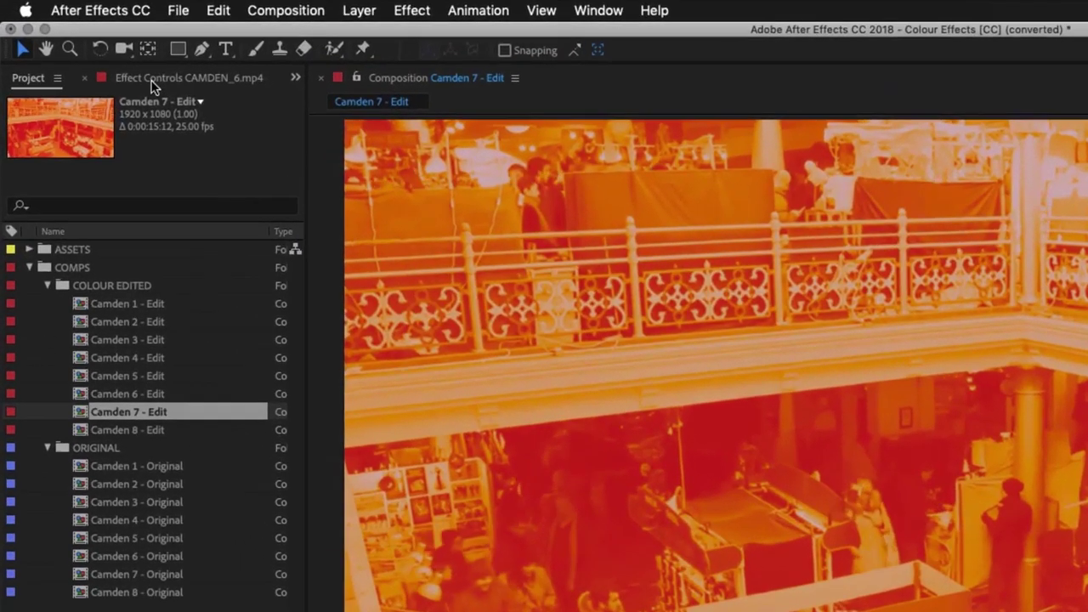
click(90, 48)
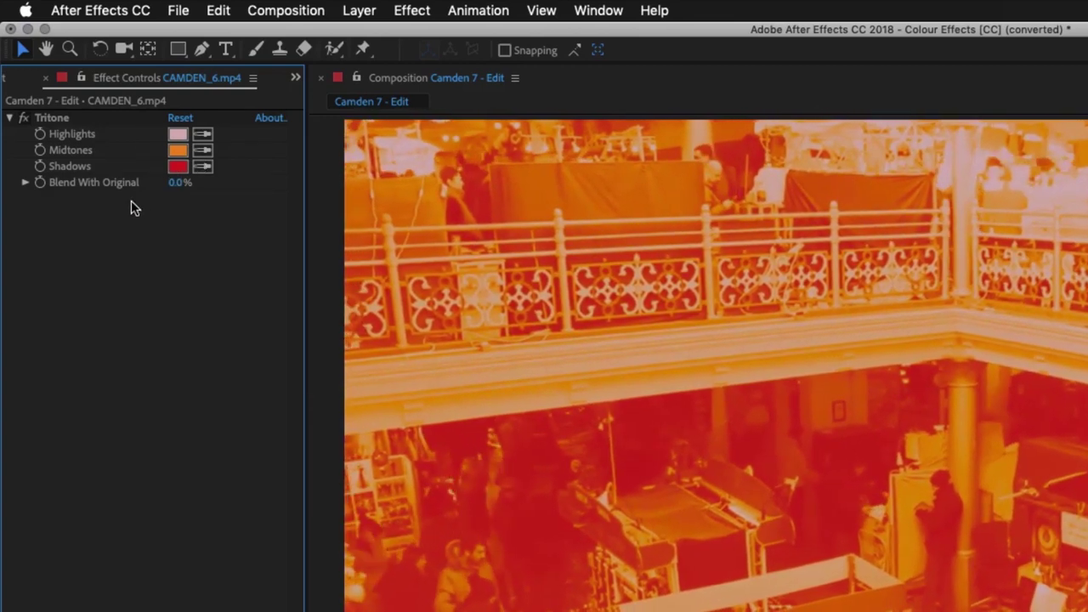
click(23, 117)
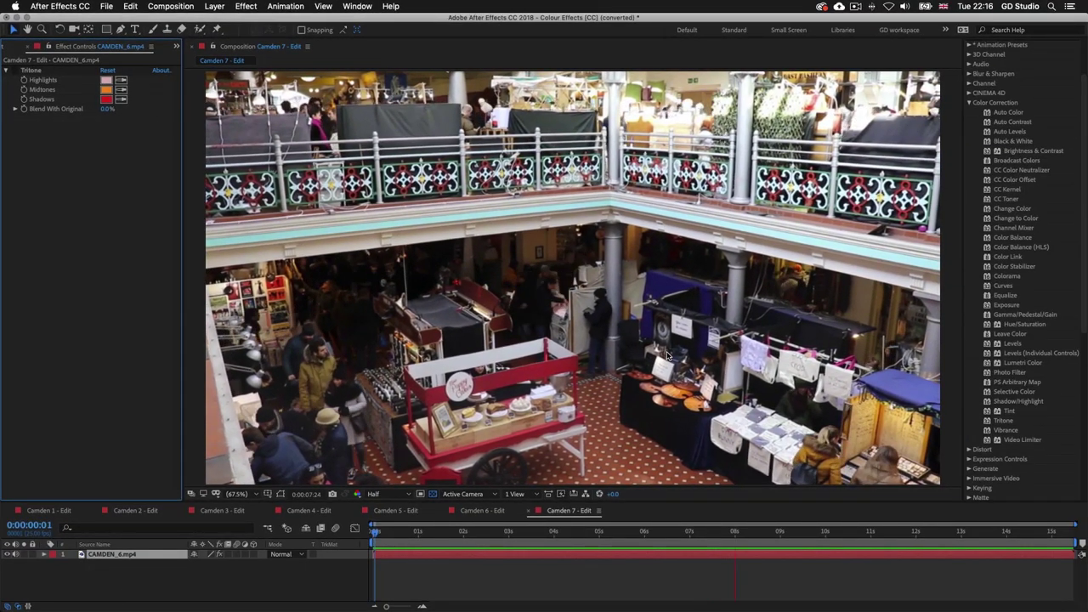
Open Camden 8 - Edit, preview it and switch off the Vibrance and Auto Levels effects on CAMDEN_5.mp4
click(7, 47)
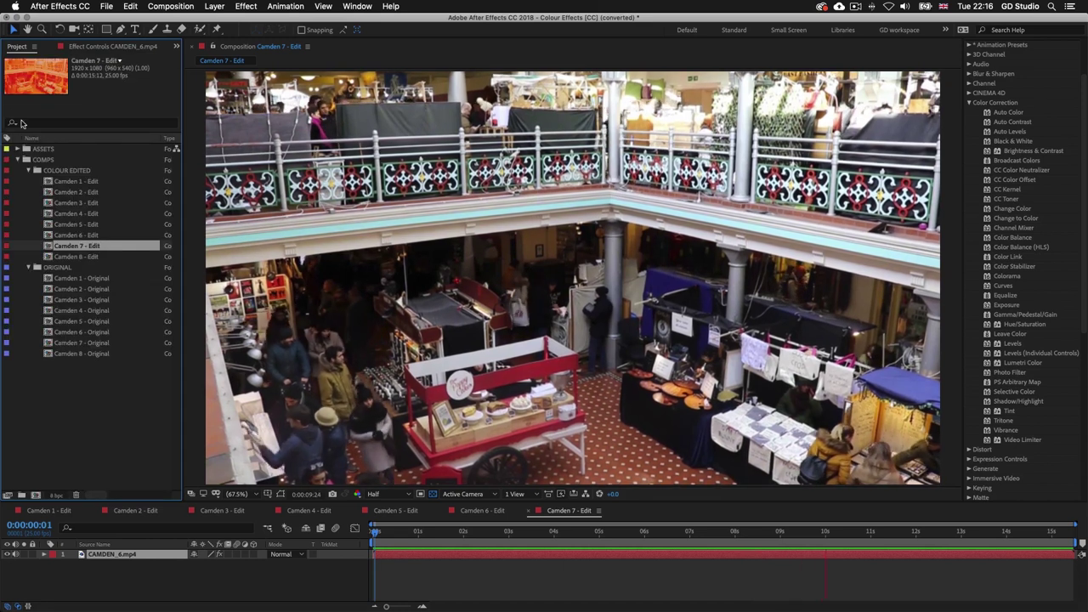
click(75, 257)
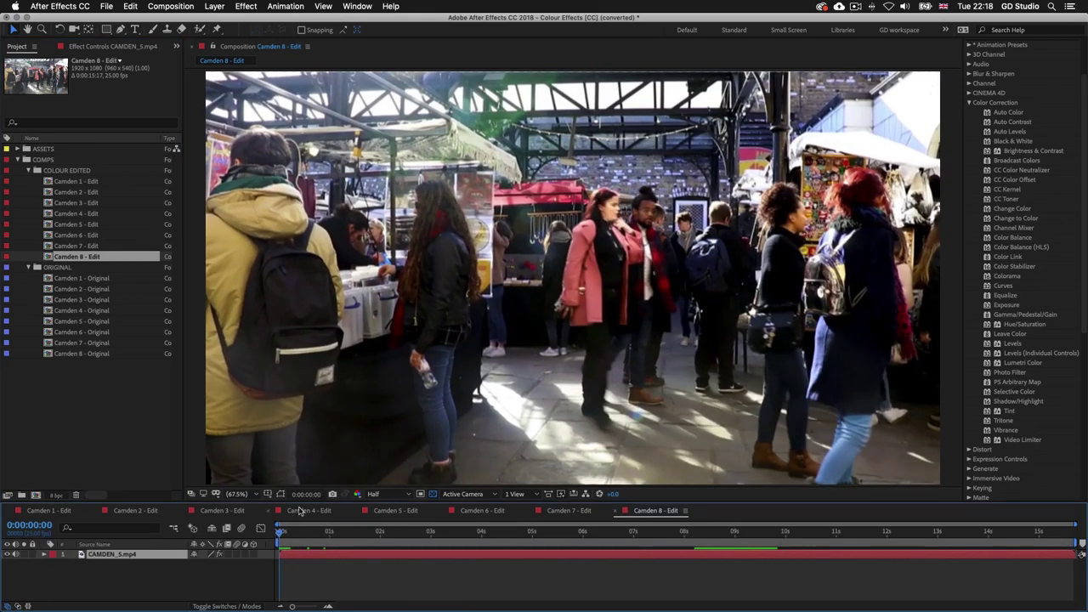
key(space)
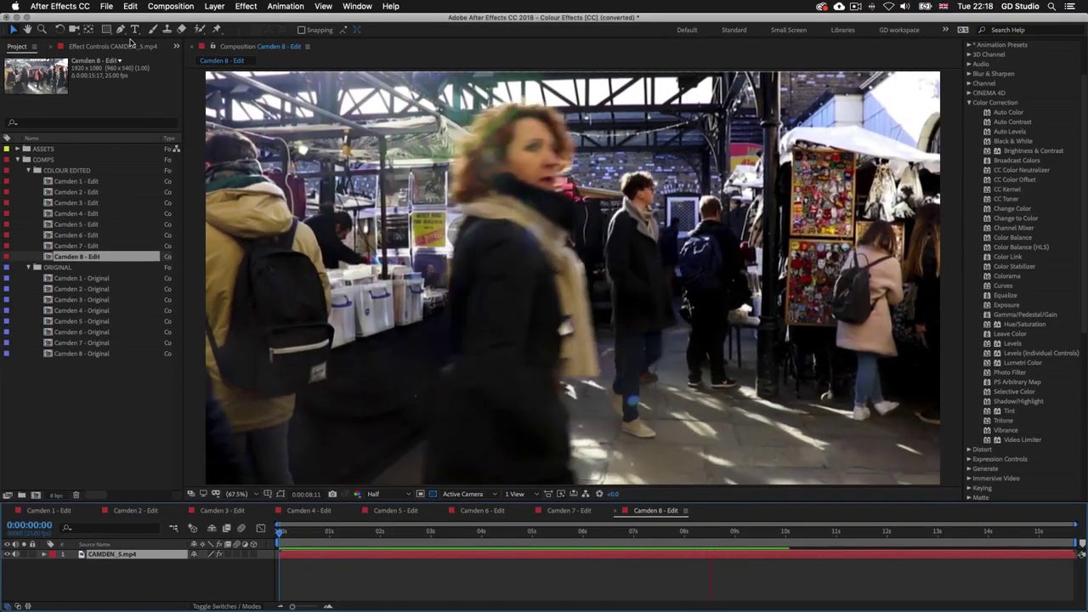
click(76, 33)
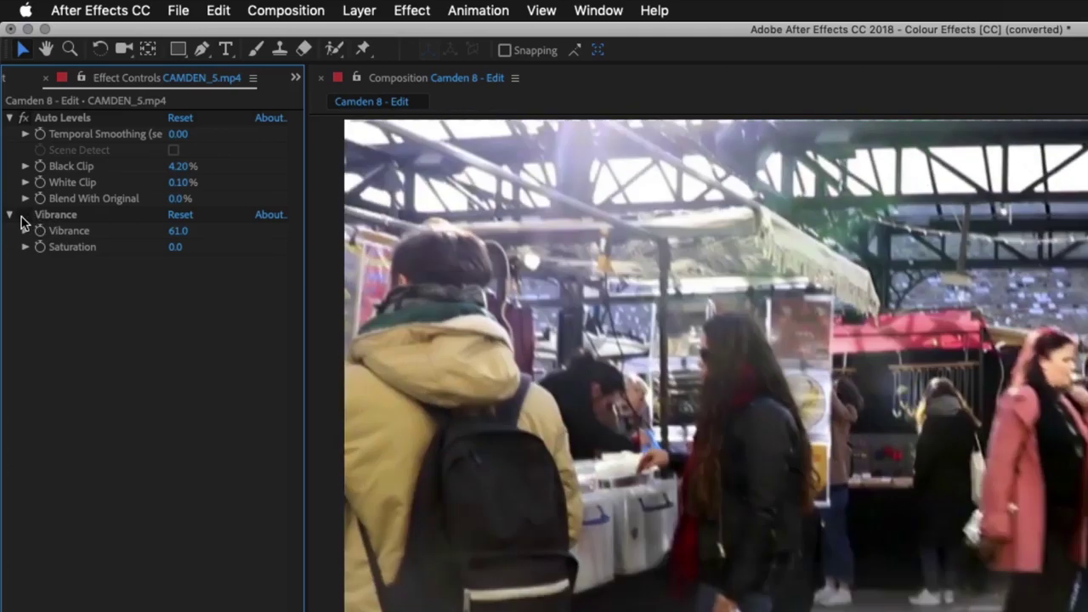
click(23, 215)
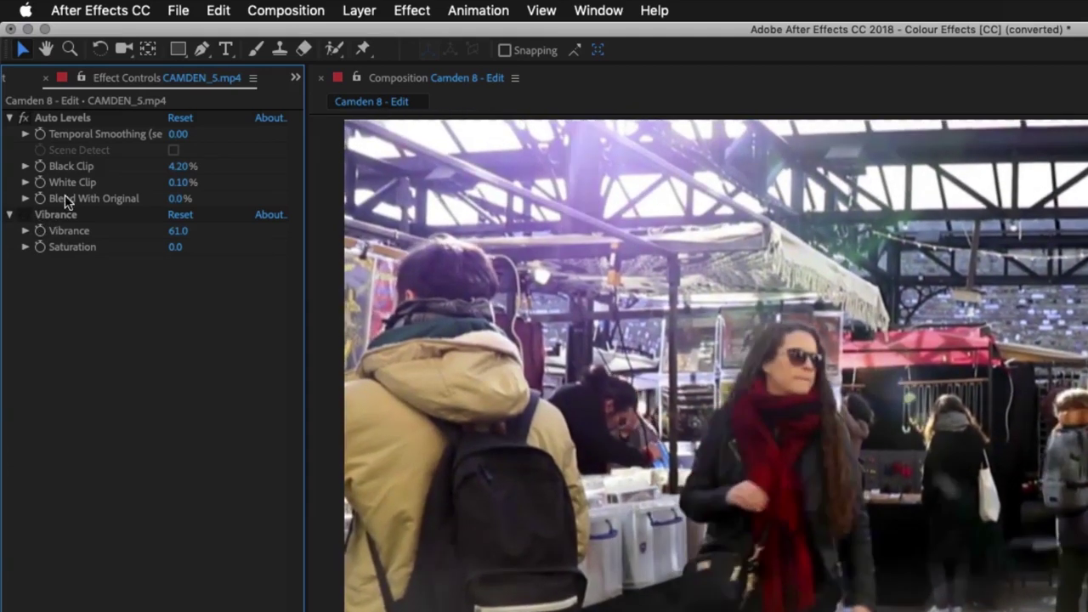
click(23, 119)
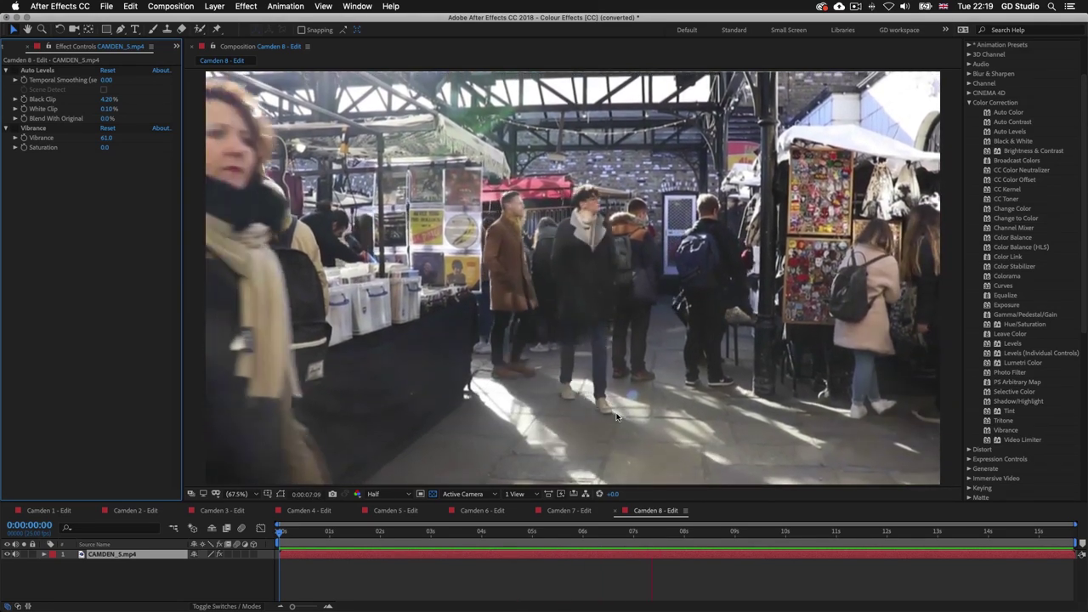
Open Camden 1 - Original from the ORIGINAL folder, preview it and stop playback at about 0:00:03:22
click(9, 48)
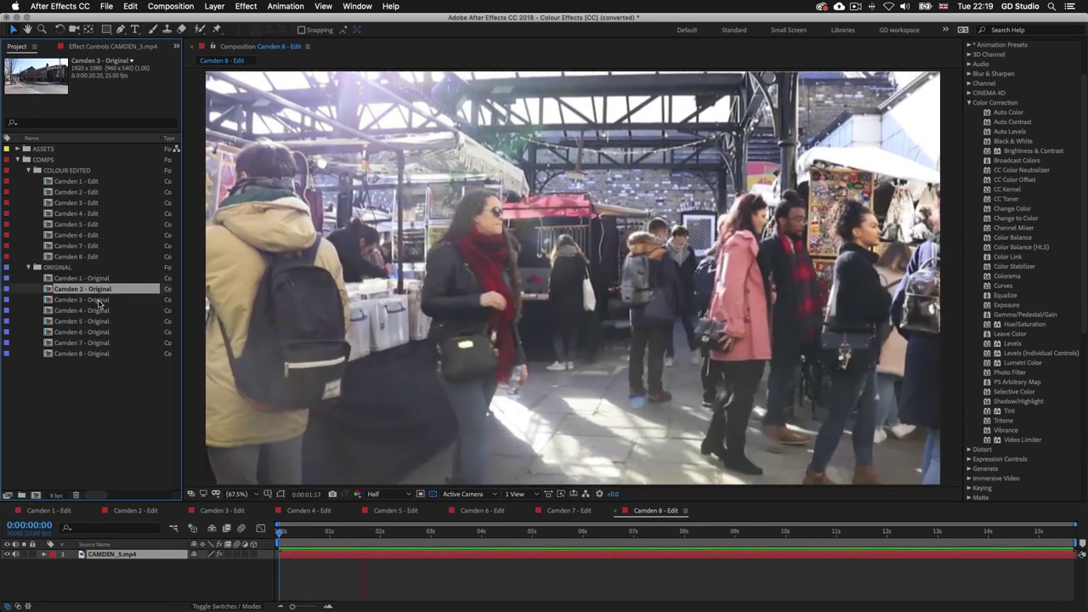
click(100, 321)
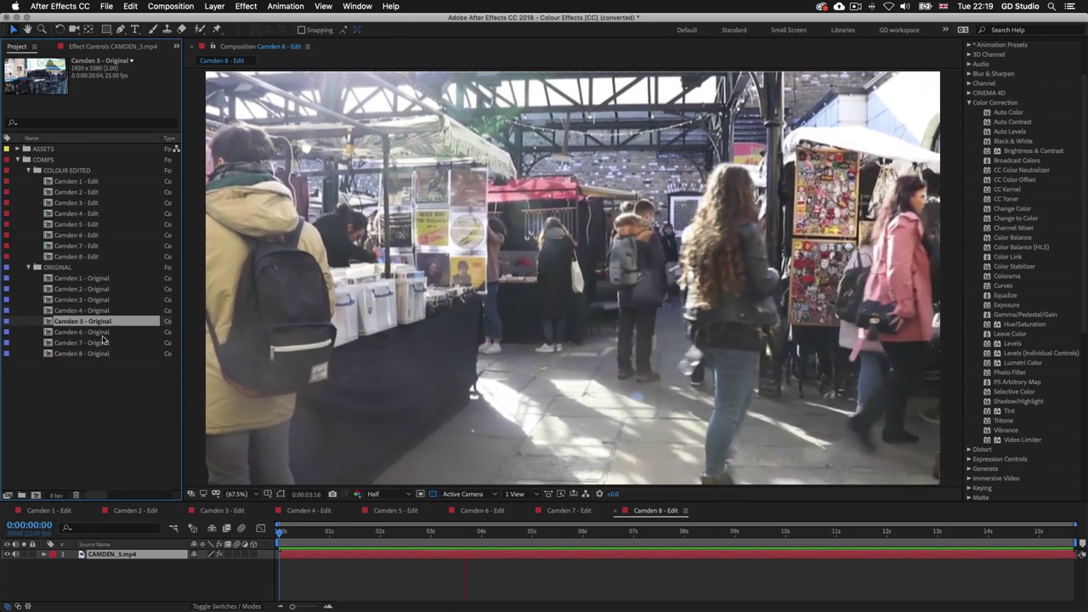
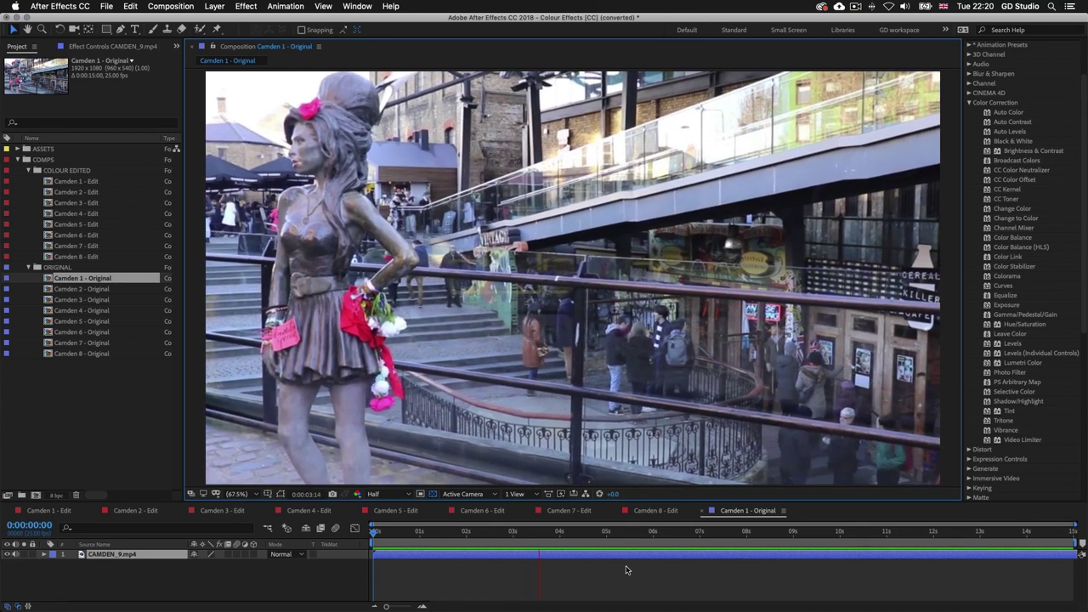
key(space)
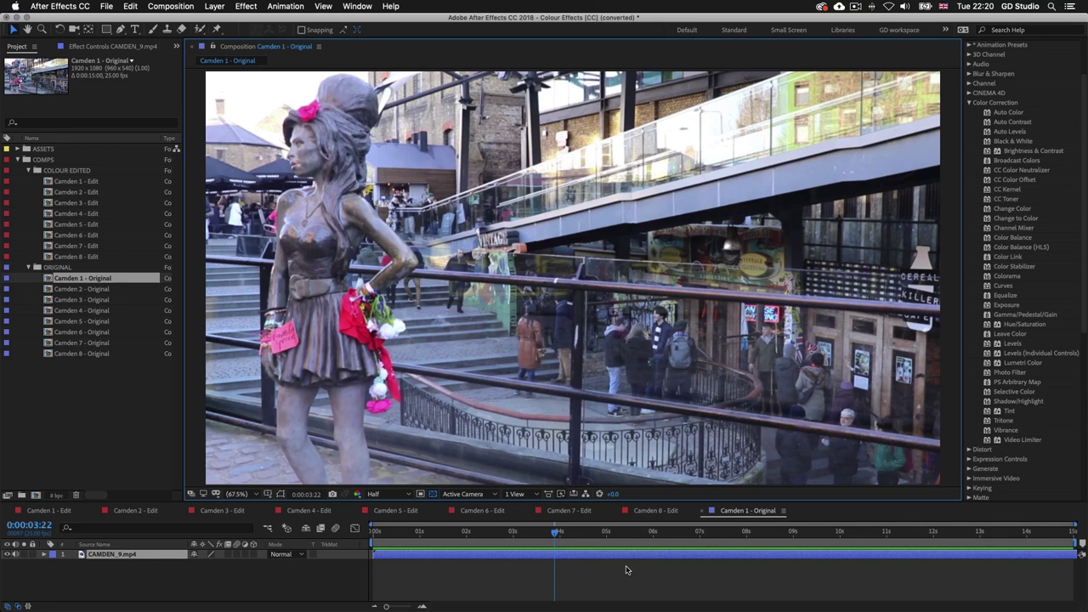
Apply Brightness & Contrast to CAMDEN_9.mp4 with a contrast of 20 and preview the clip
click(17, 607)
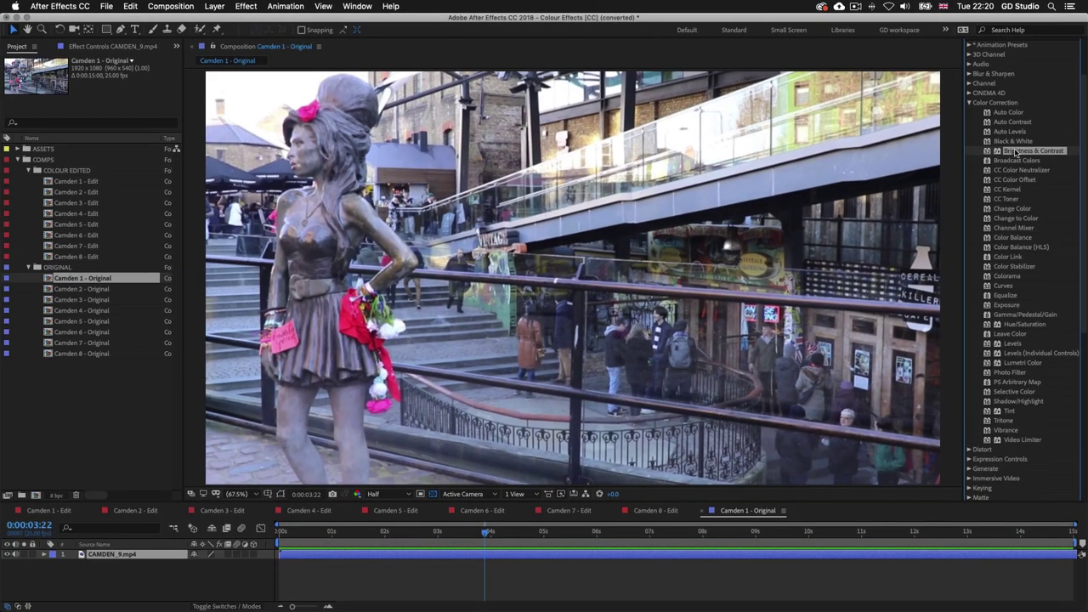
drag(557, 554, 556, 554)
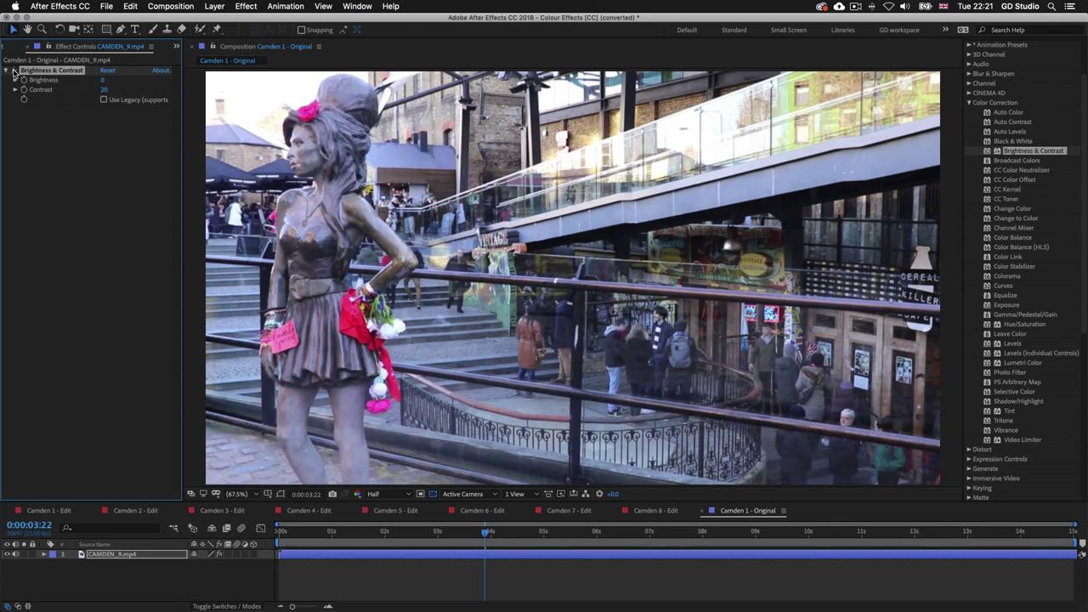
key(space)
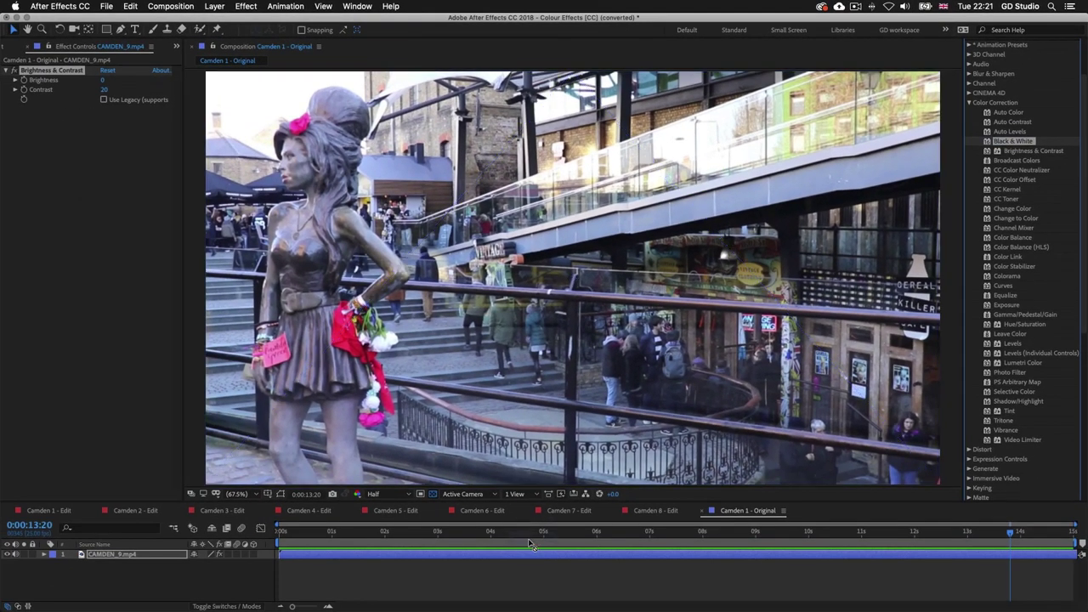
Add the Black & White and CC Toner effects to the CAMDEN_9.mp4 layer, previewing the footage
drag(536, 557, 535, 557)
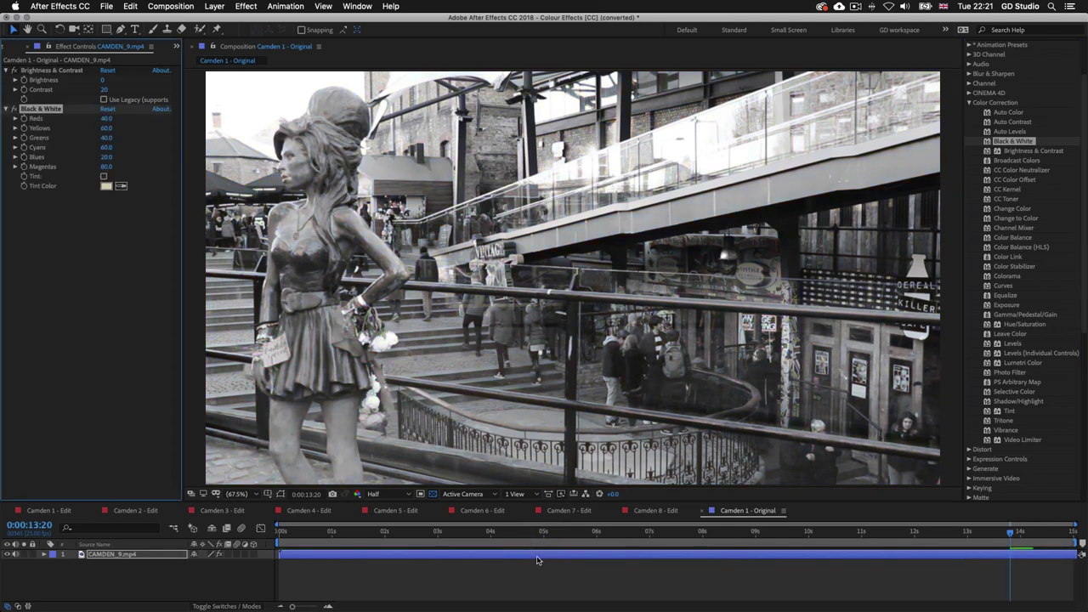
key(space)
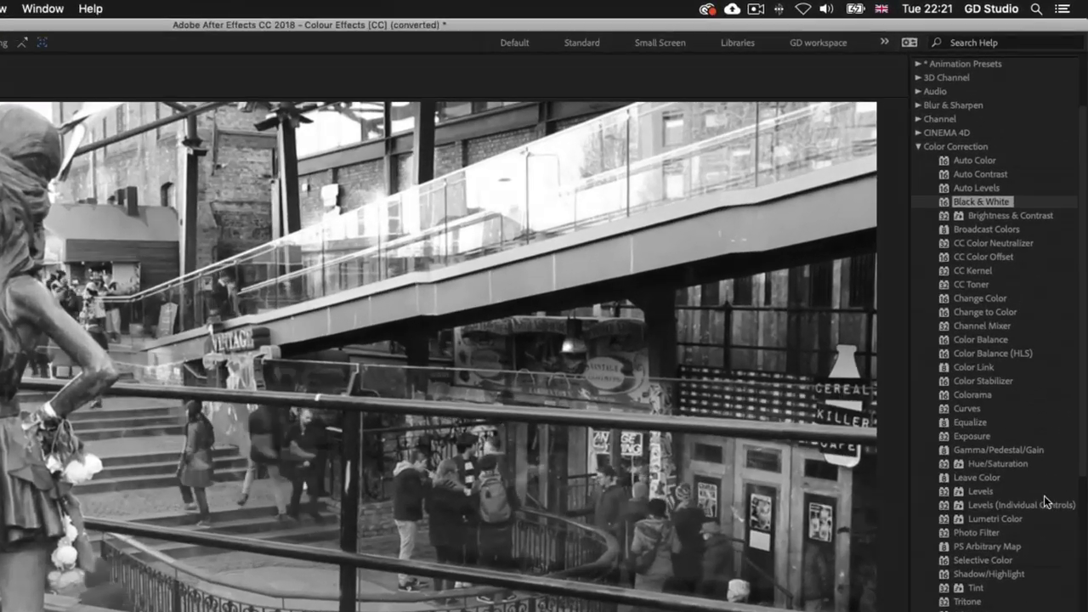
click(968, 284)
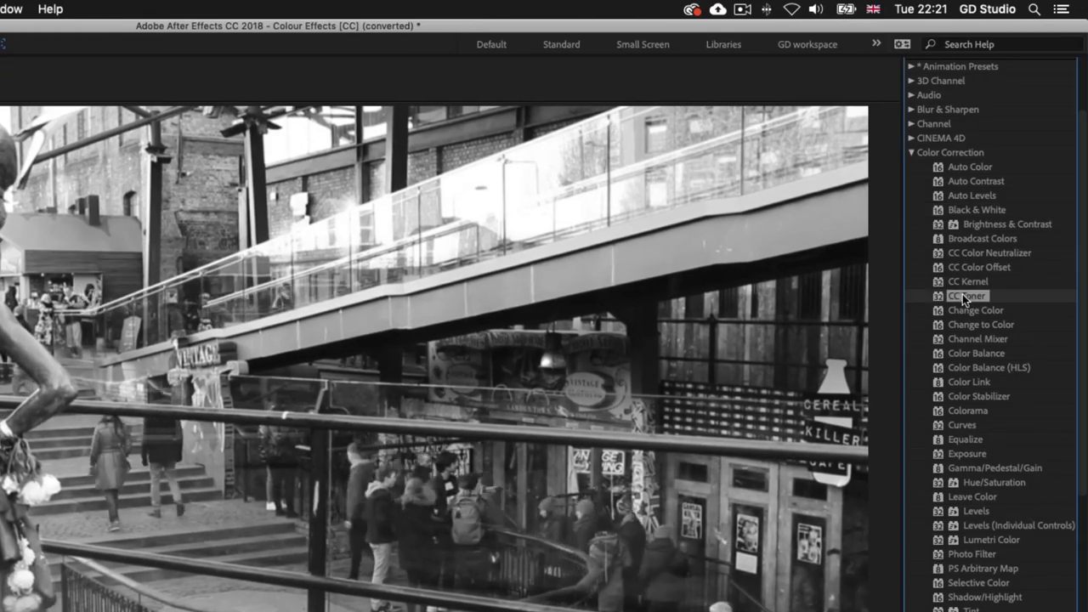
drag(968, 295, 539, 555)
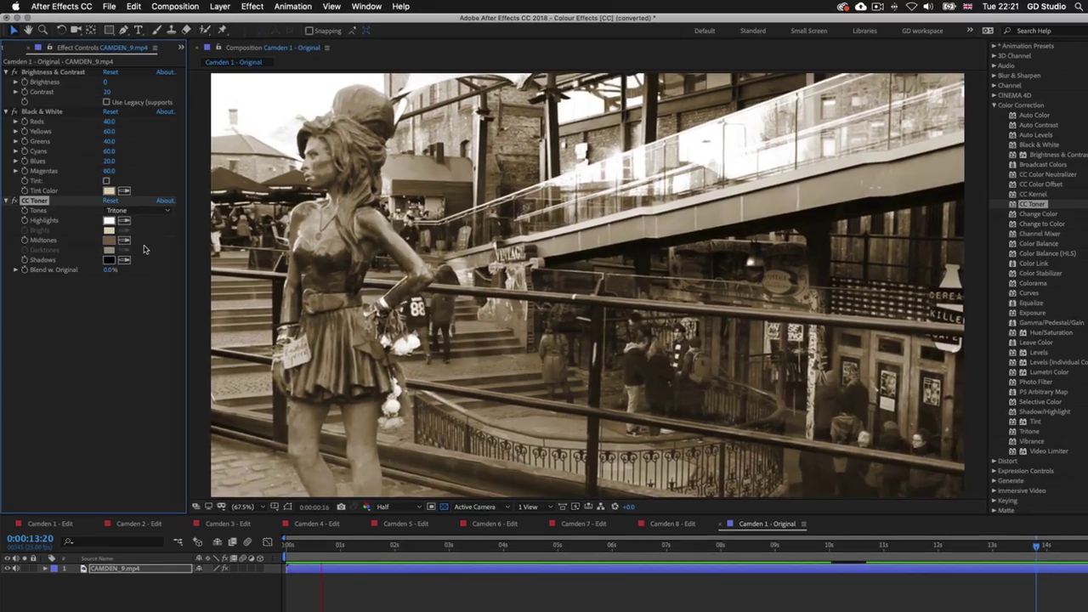
Try orange F27F03 and pink F20352 as the CC Toner midtones colour, and undo both colour changes
click(109, 240)
click(565, 261)
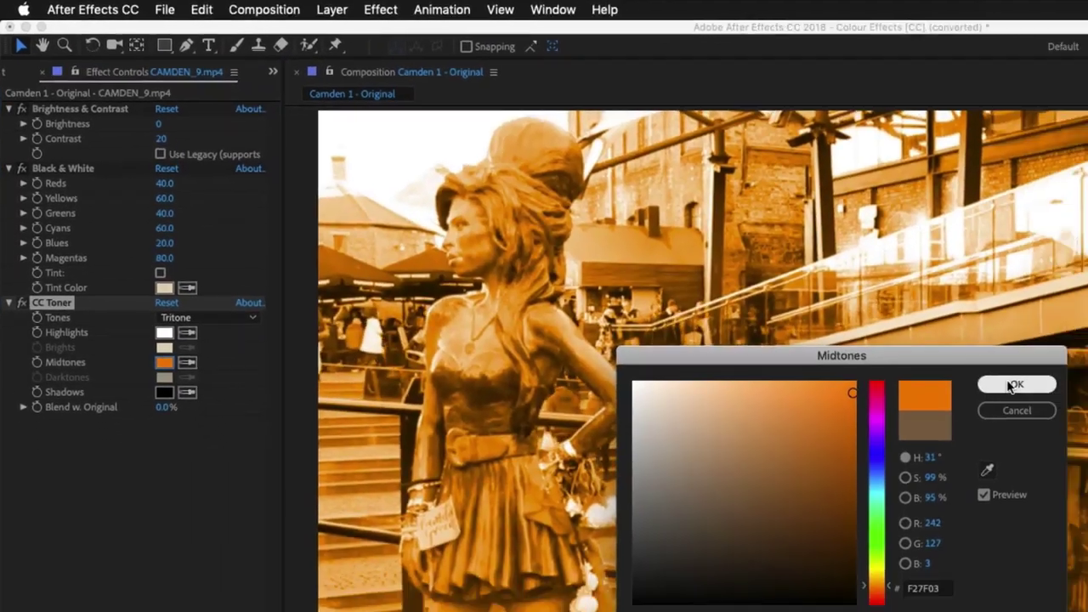
click(1012, 386)
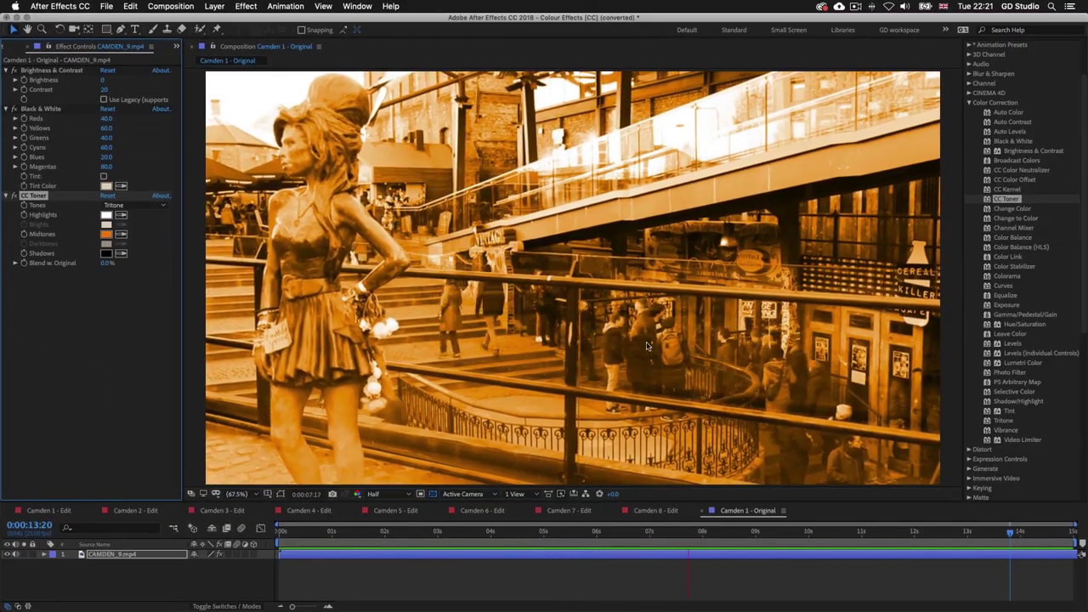
click(105, 234)
click(566, 255)
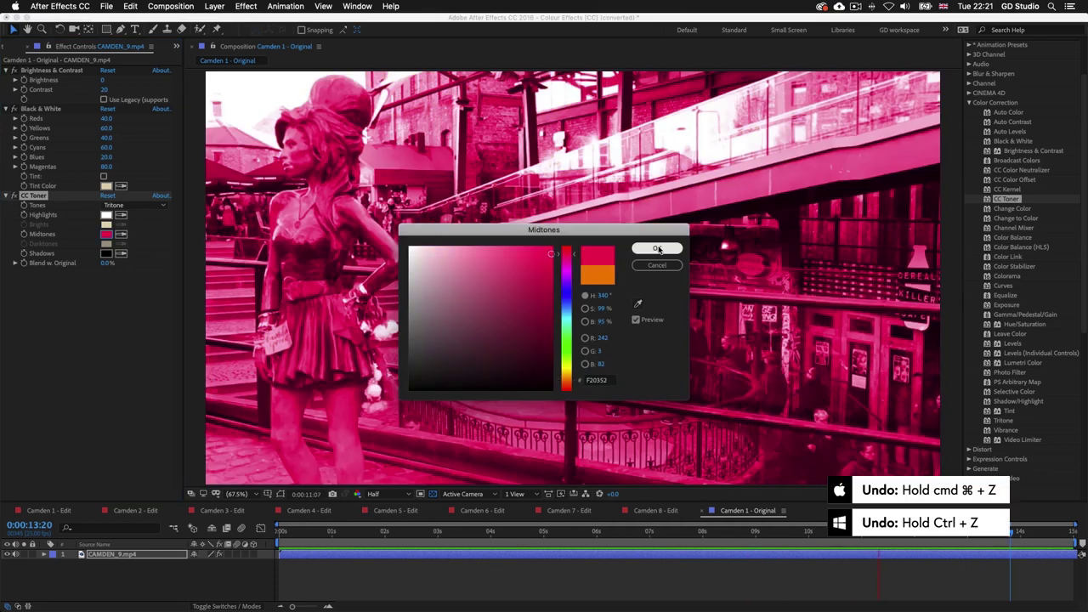
click(658, 248)
key(super+z)
key(super+z)
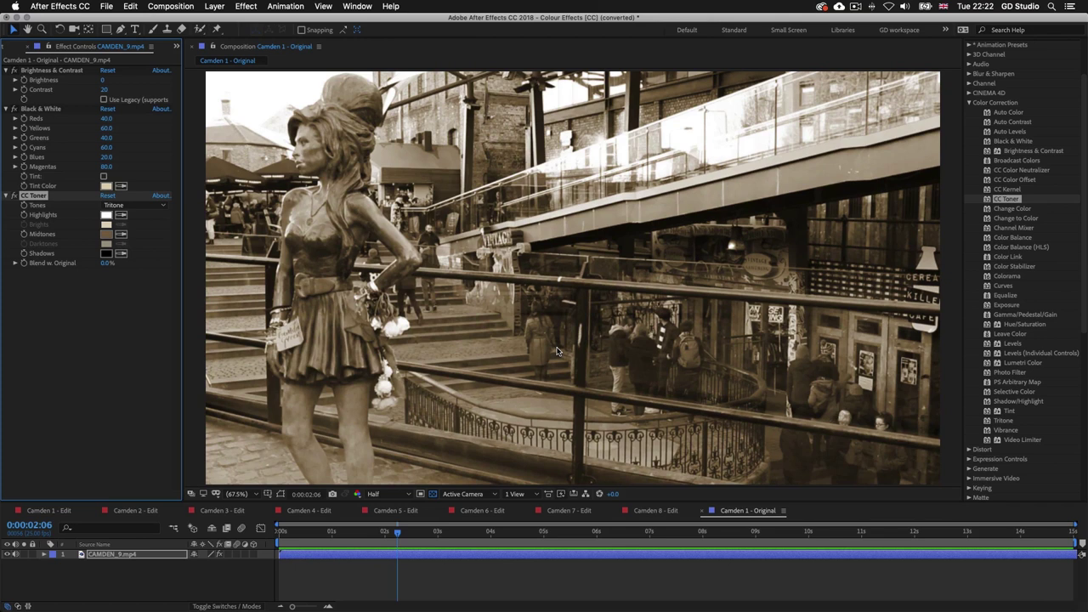
Open Camden 2 - Original from the ORIGINAL folder, preview it from the start and hide the layer mode columns
click(16, 46)
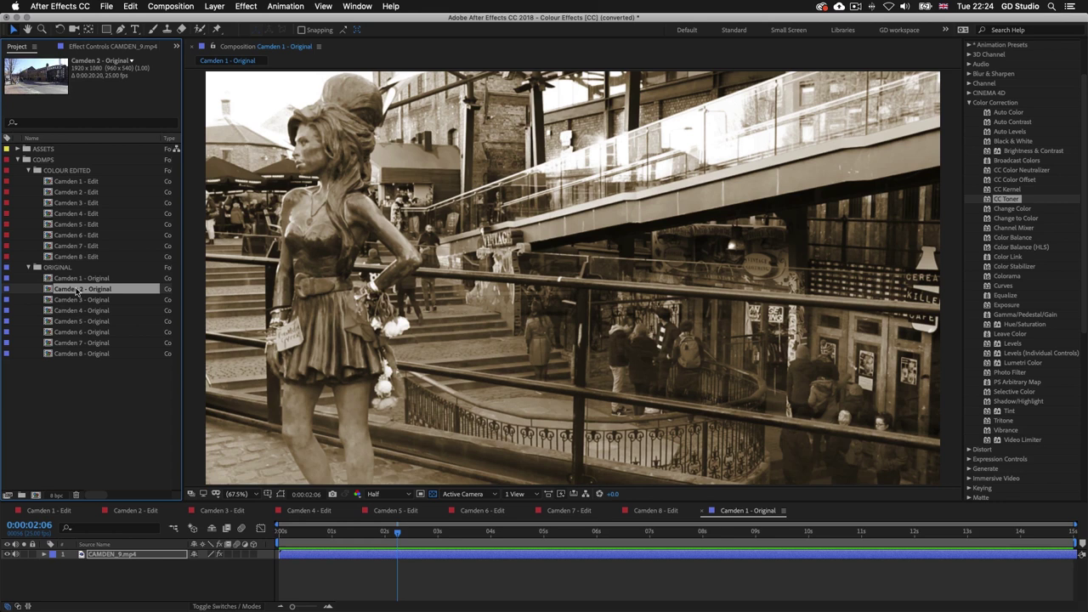
double_click(77, 291)
click(375, 532)
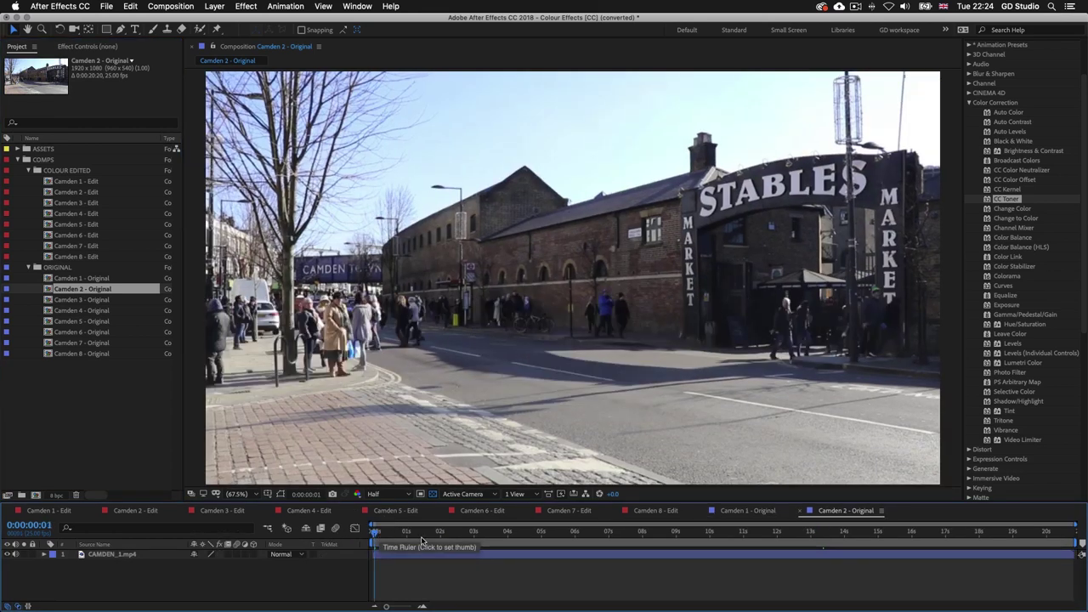
key(space)
click(17, 606)
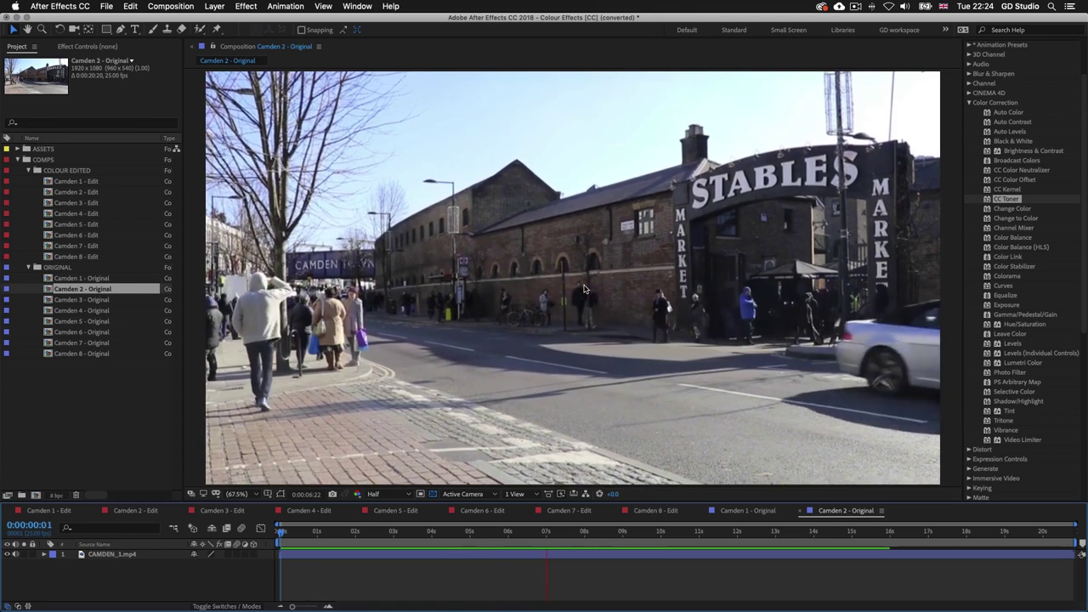
Apply the Vibrance effect to CAMDEN_1.mp4 and set its vibrance to 79
click(1009, 431)
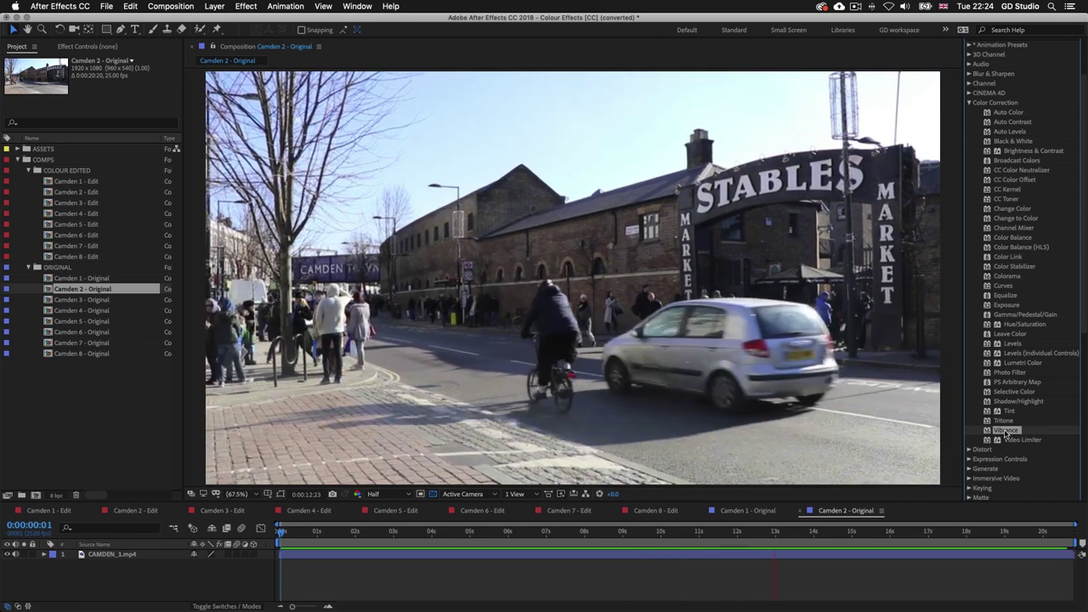
drag(1006, 430, 581, 374)
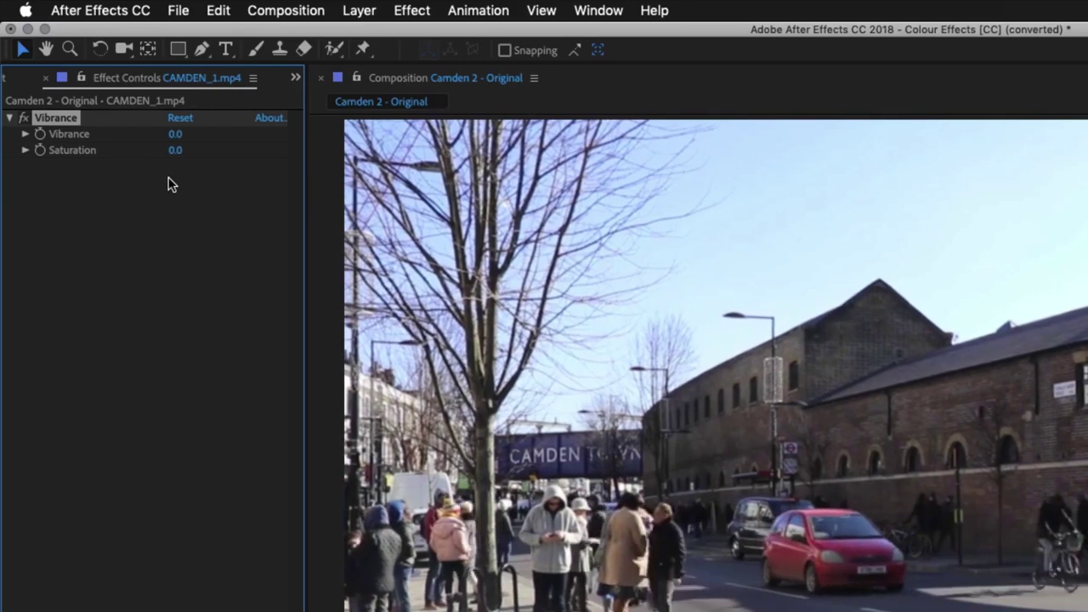
drag(176, 136, 227, 134)
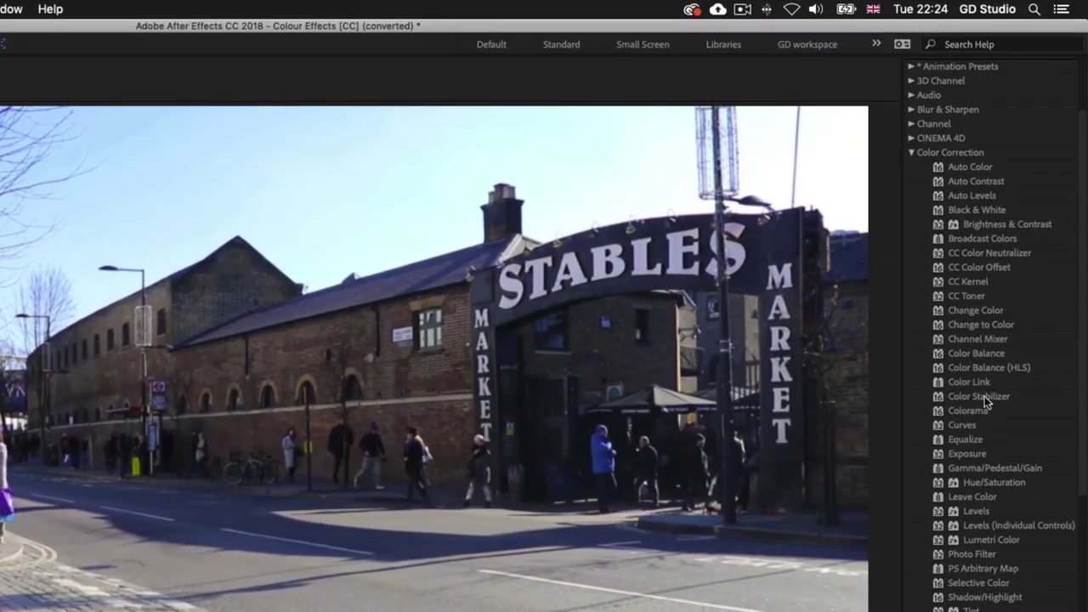
Add the Color Balance effect to CAMDEN_1.mp4 and set Midtone Red Balance to 100
click(976, 352)
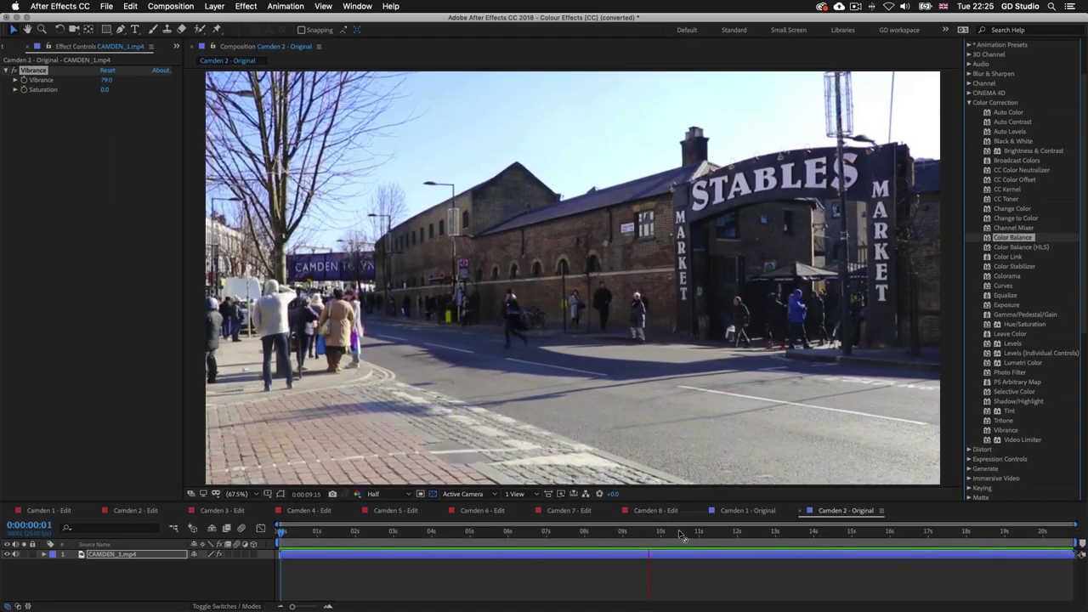
drag(680, 534, 678, 557)
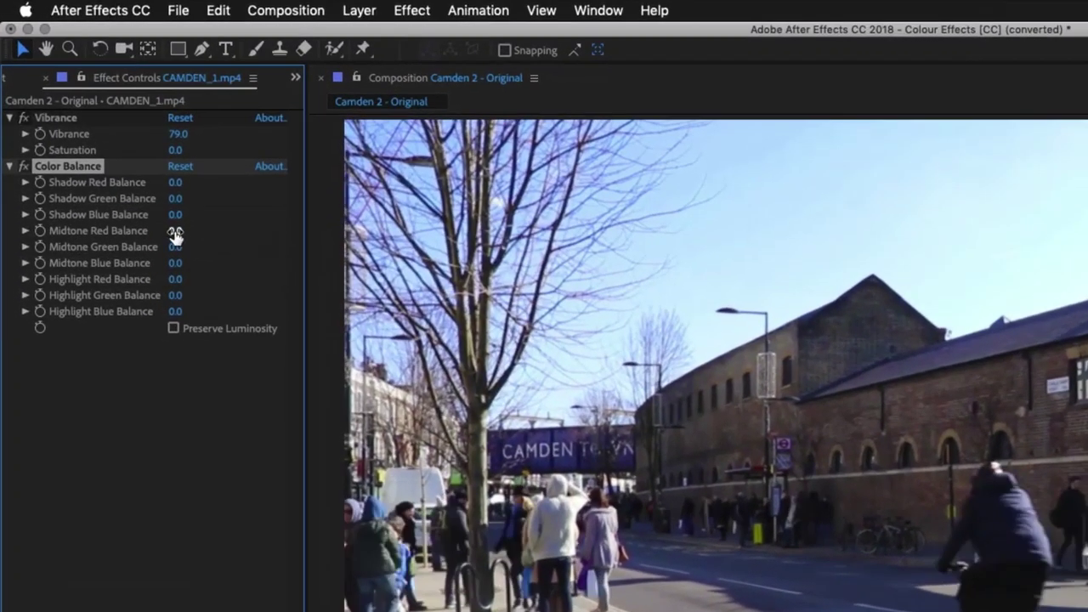
drag(174, 234, 249, 231)
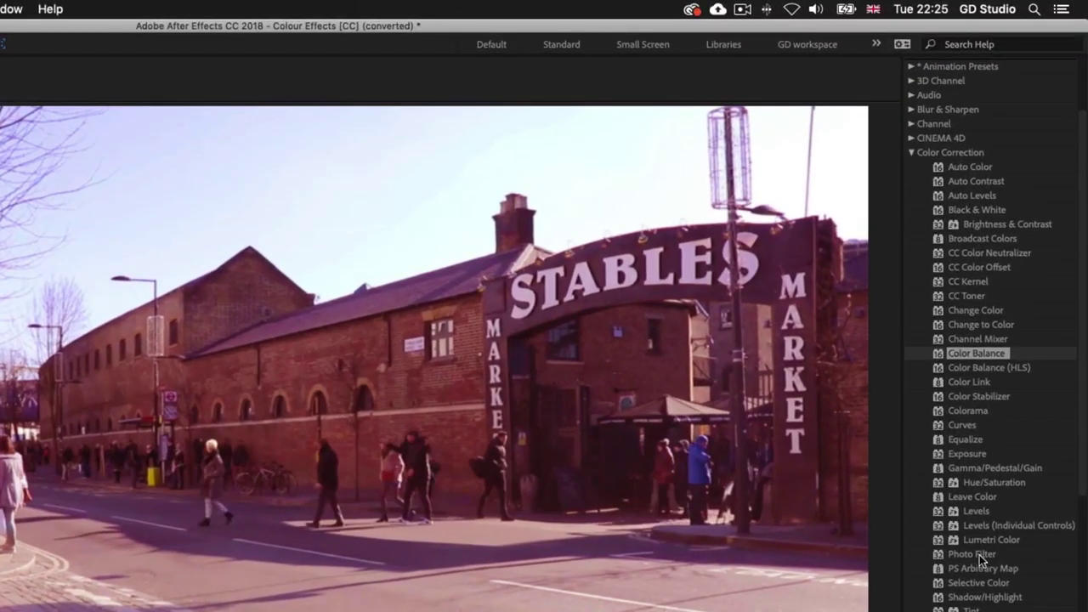
Apply the Photo Filter effect to CAMDEN_1.mp4 using Warming Filter (85) and set its density to 63%
drag(980, 518, 736, 555)
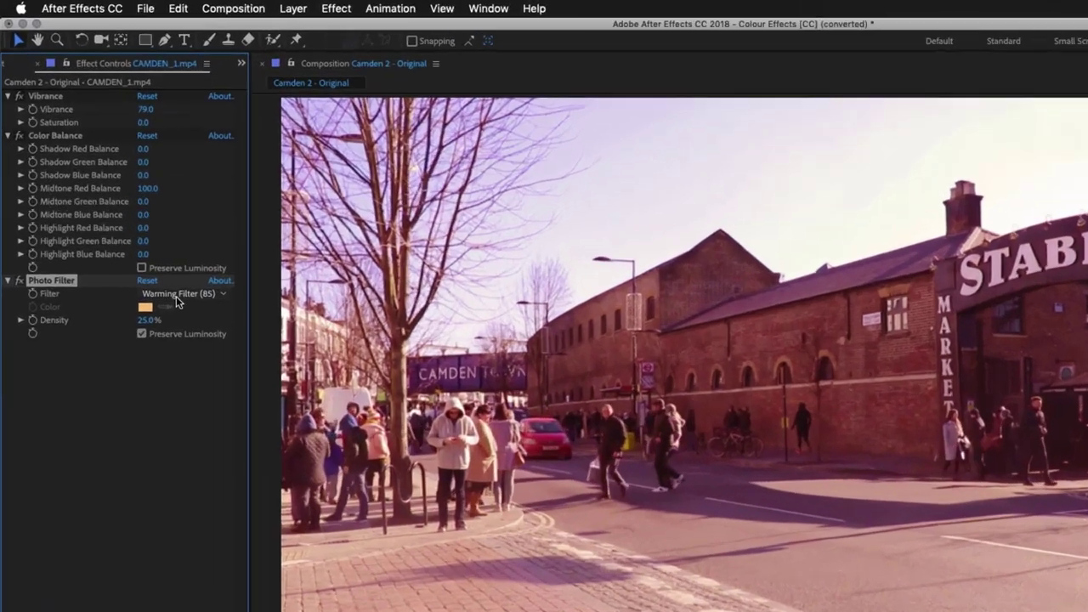
click(138, 213)
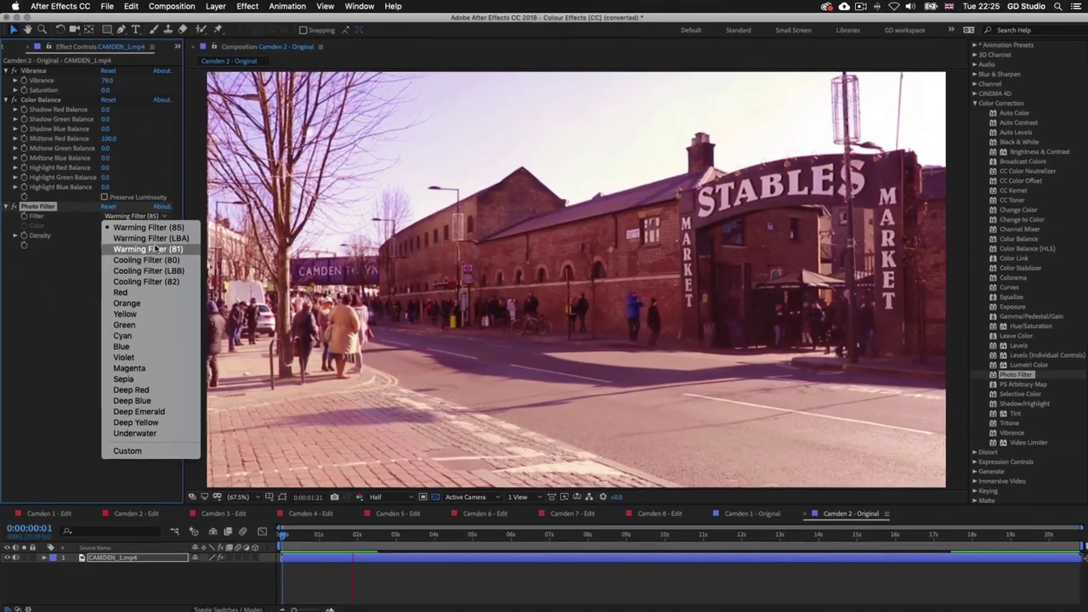
click(140, 228)
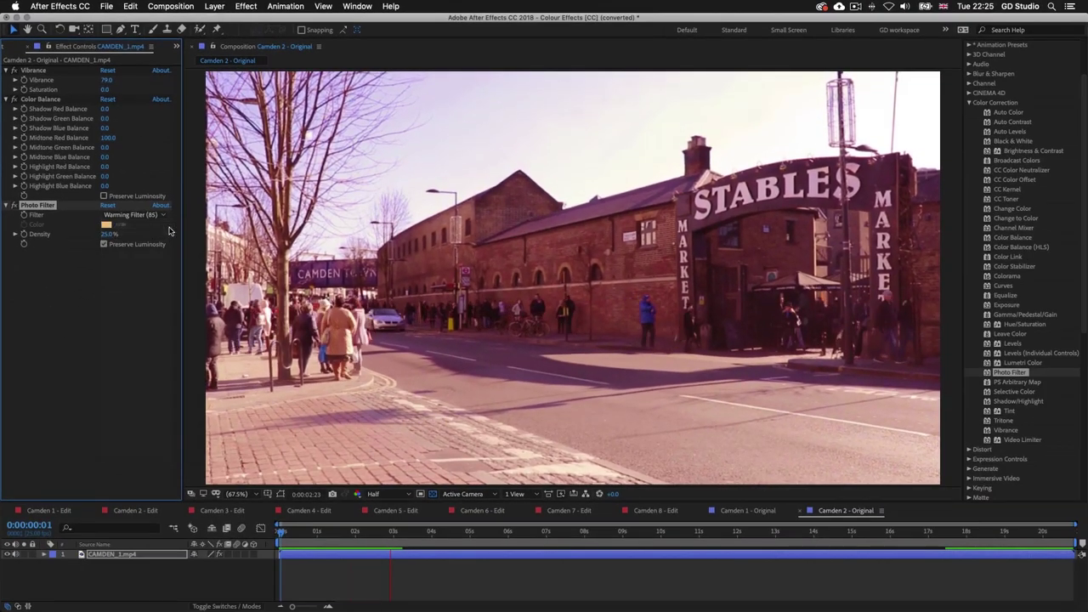
mouse_move(109, 235)
mouse_down()
mouse_move(145, 233)
mouse_move(126, 235)
mouse_up()
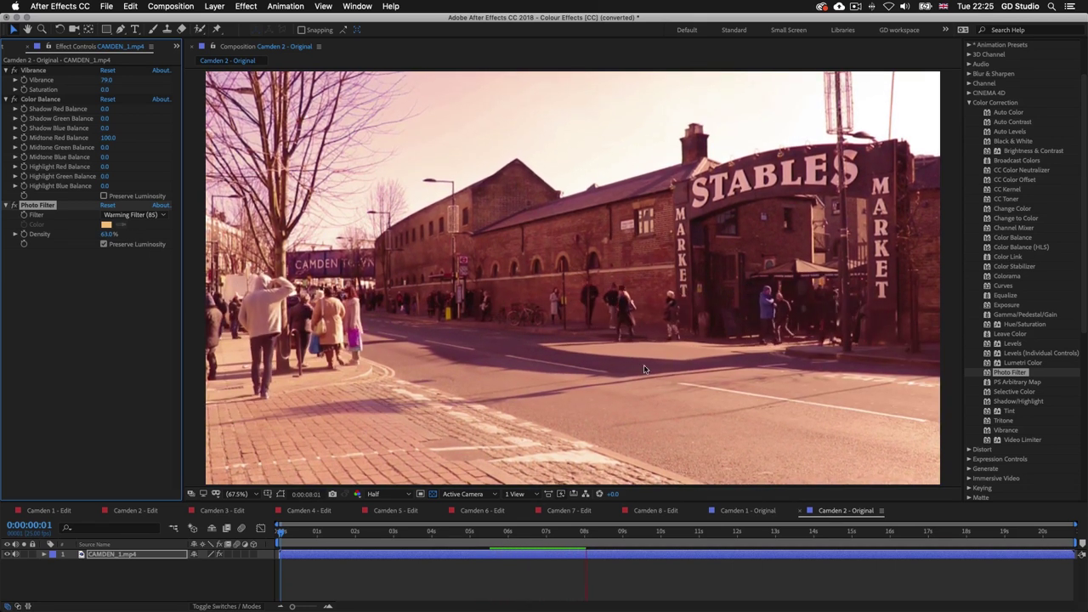
Open Camden 3 - Original from the ORIGINAL folder, hide the layer mode columns and preview it from the start
click(9, 46)
double_click(81, 299)
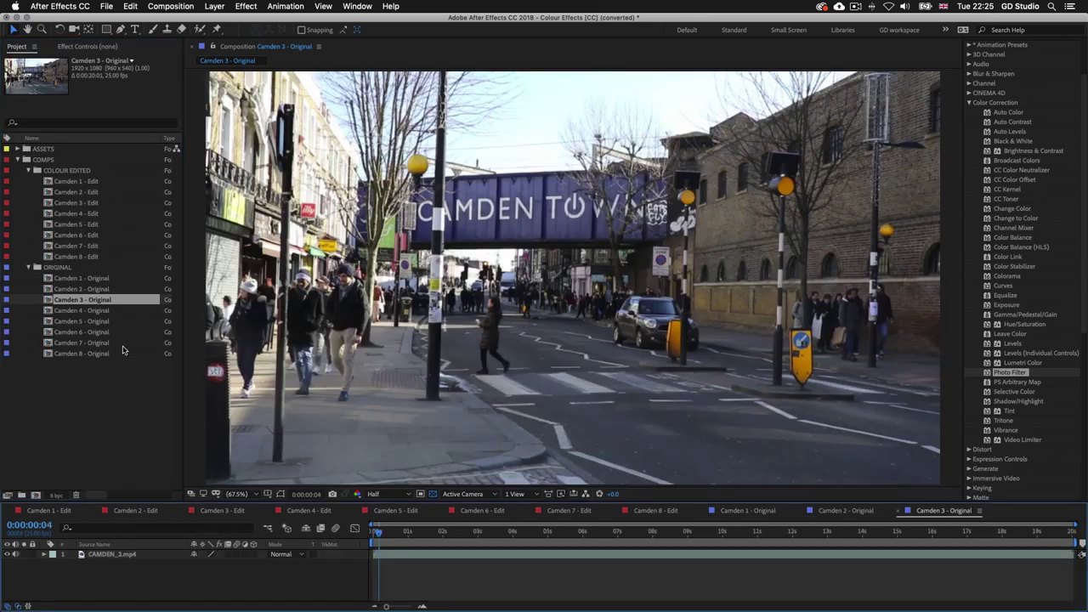
click(19, 606)
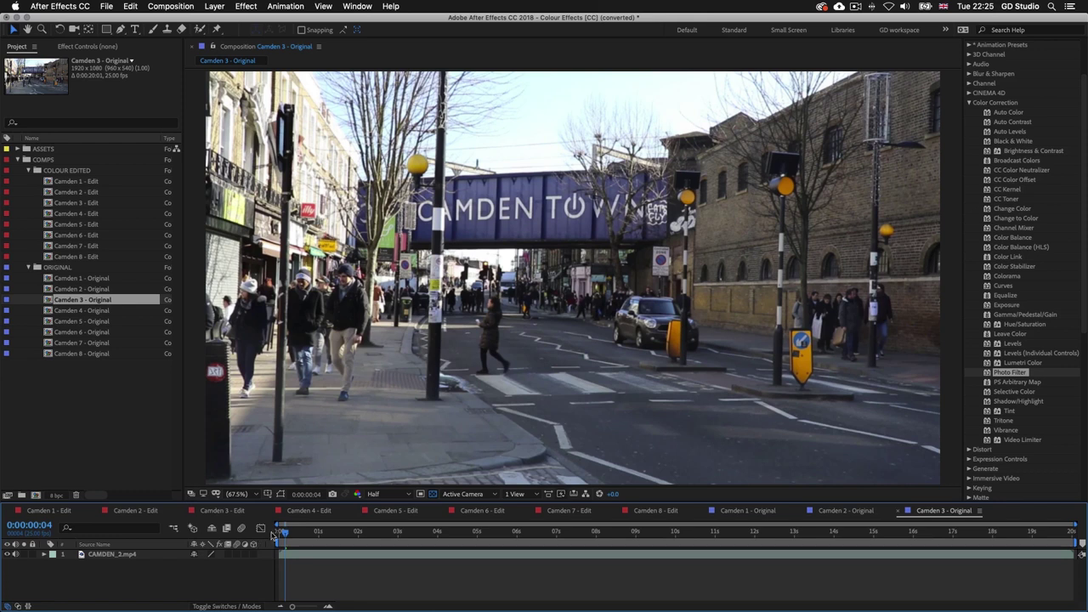
drag(283, 533, 279, 532)
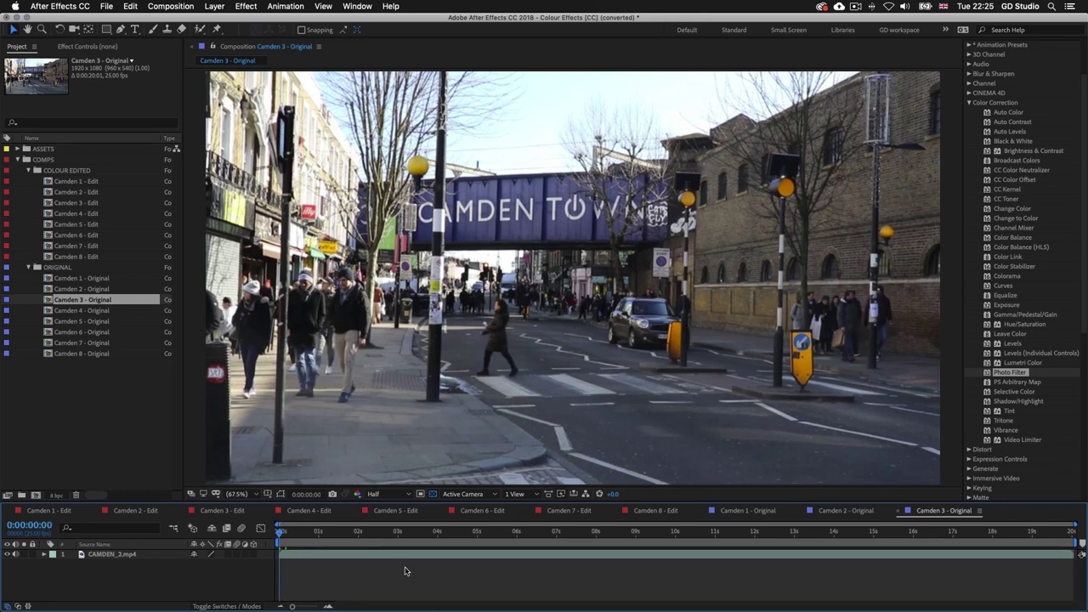
key(space)
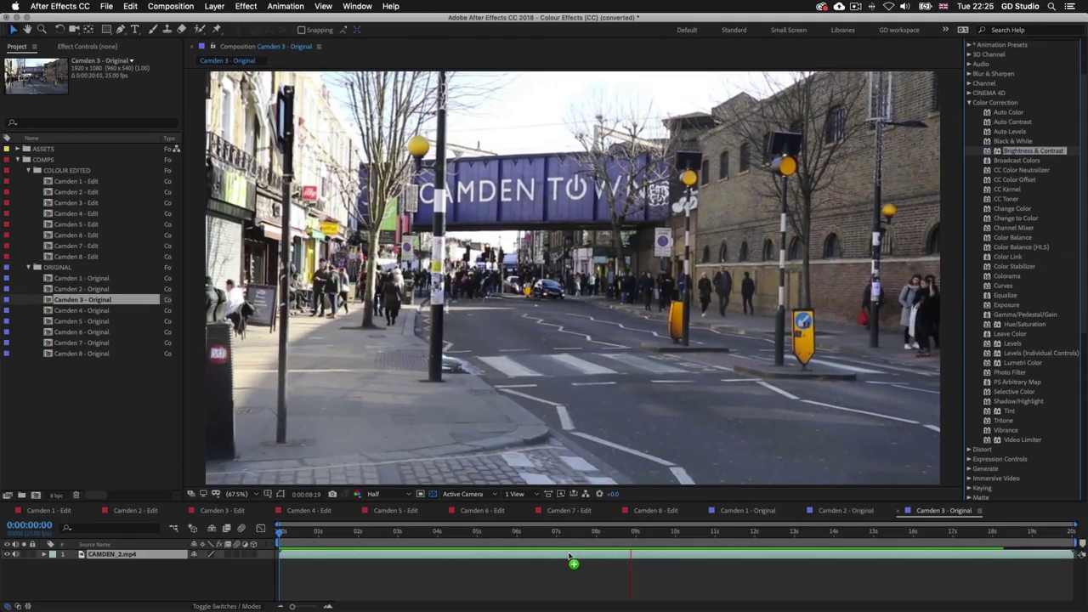
Apply the Brightness & Contrast effect to CAMDEN_2.mp4 and set its contrast to 49
drag(1011, 213, 567, 557)
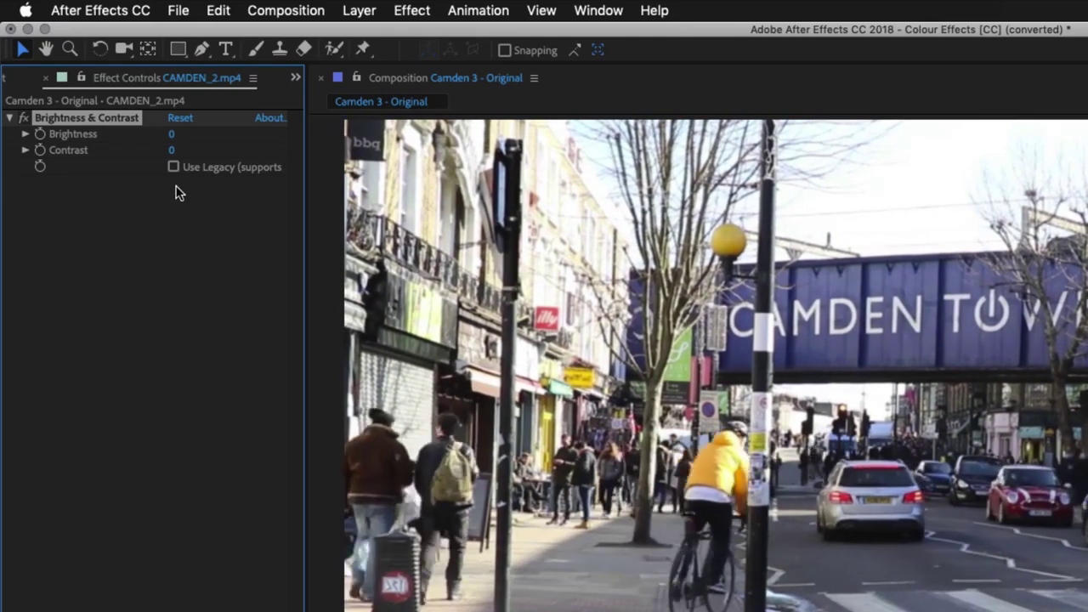
drag(172, 153, 207, 151)
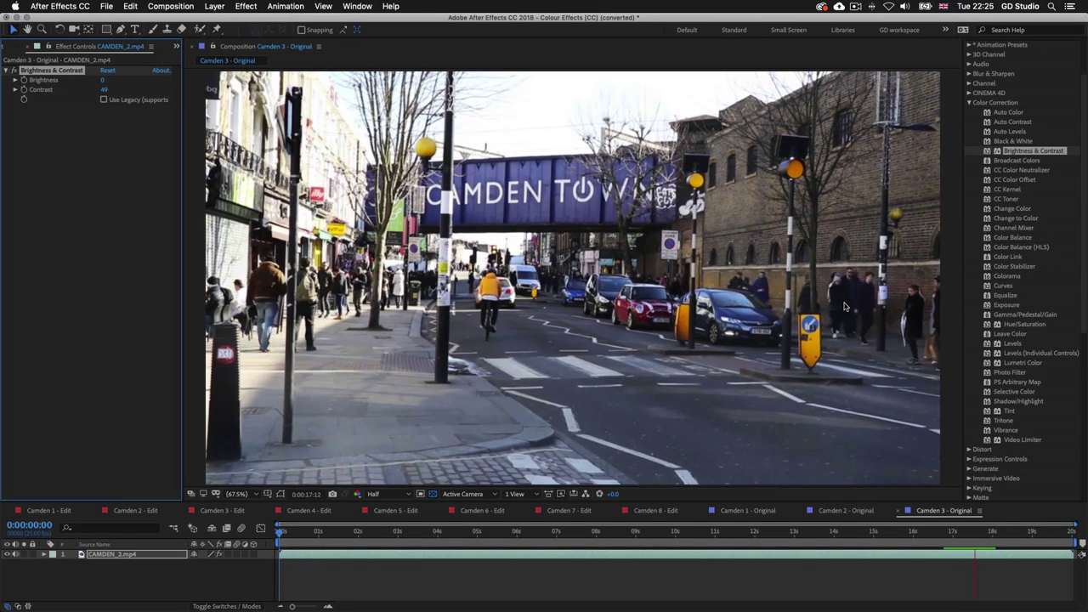
Add the Tint effect to CAMDEN_2.mp4 and map black to a dark blue
drag(993, 415, 702, 557)
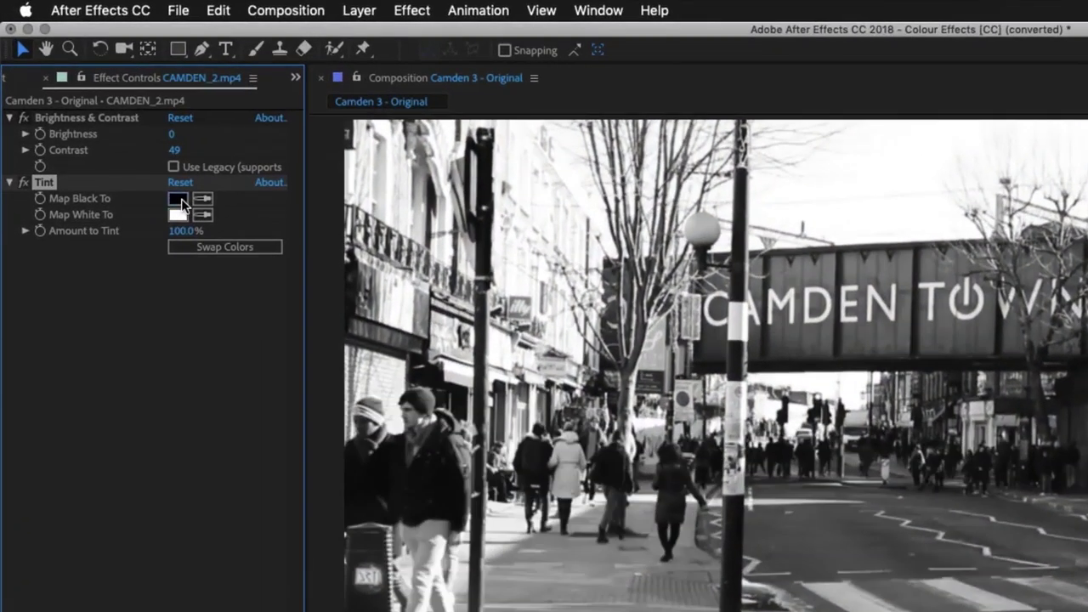
click(107, 119)
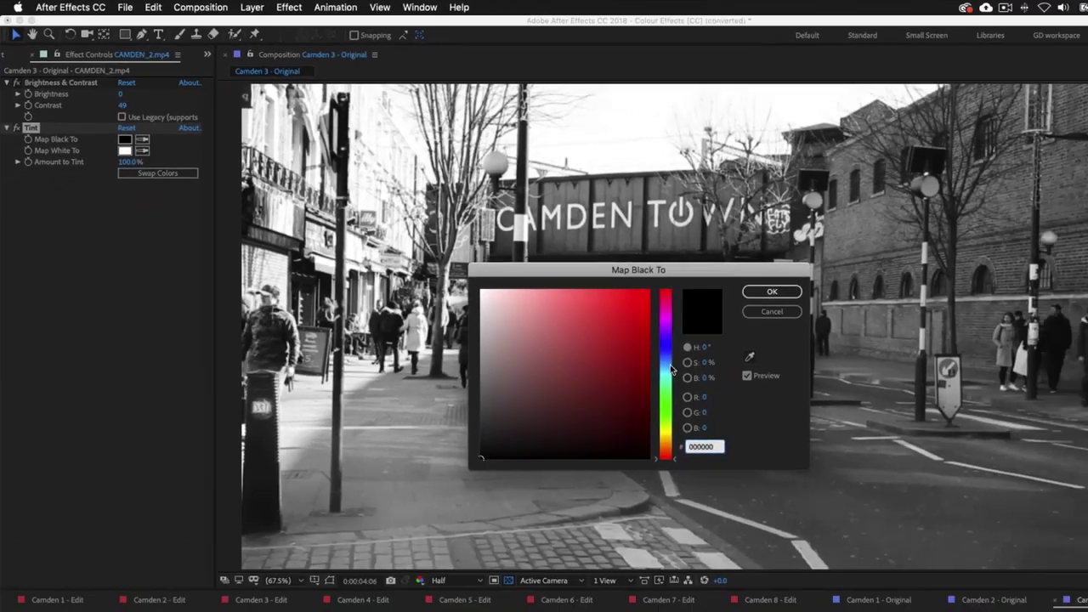
click(948, 504)
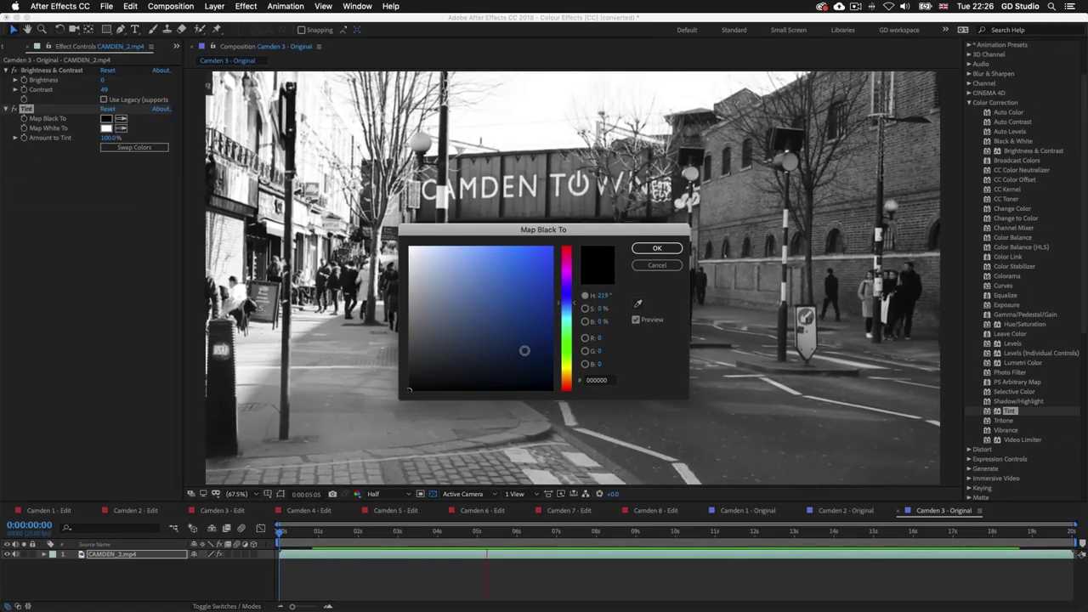
click(524, 350)
click(657, 248)
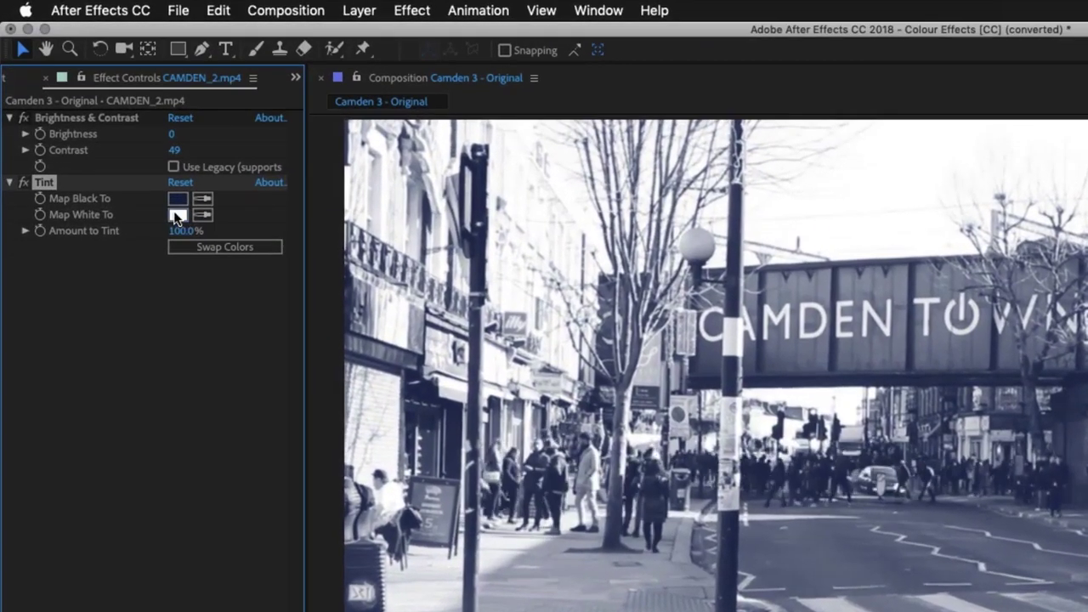
Map white to a bright red in the Tint effect on CAMDEN_2.mp4
click(106, 127)
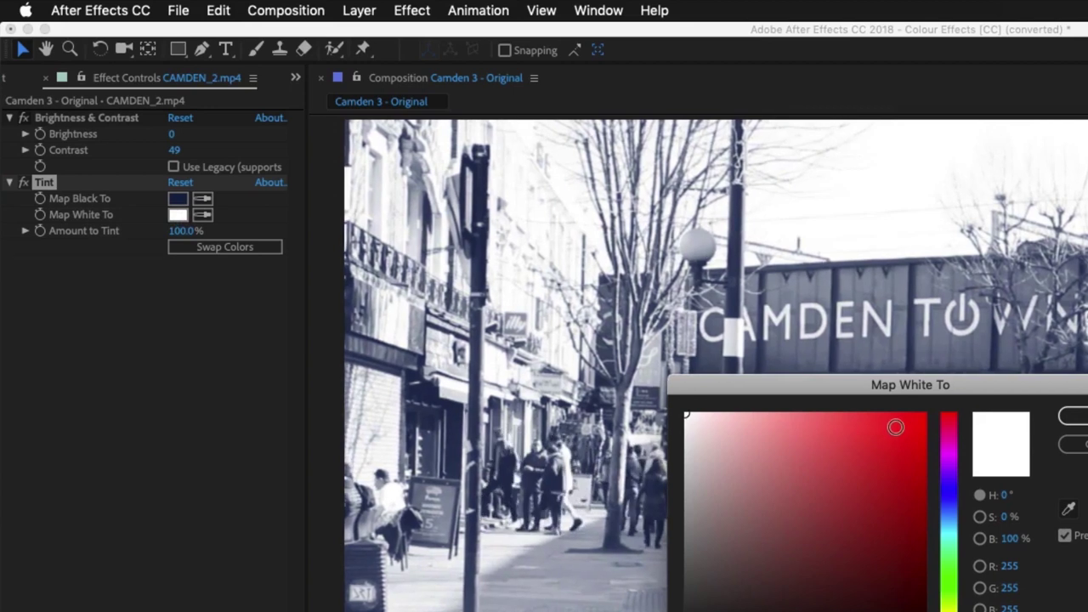
click(895, 427)
click(1075, 416)
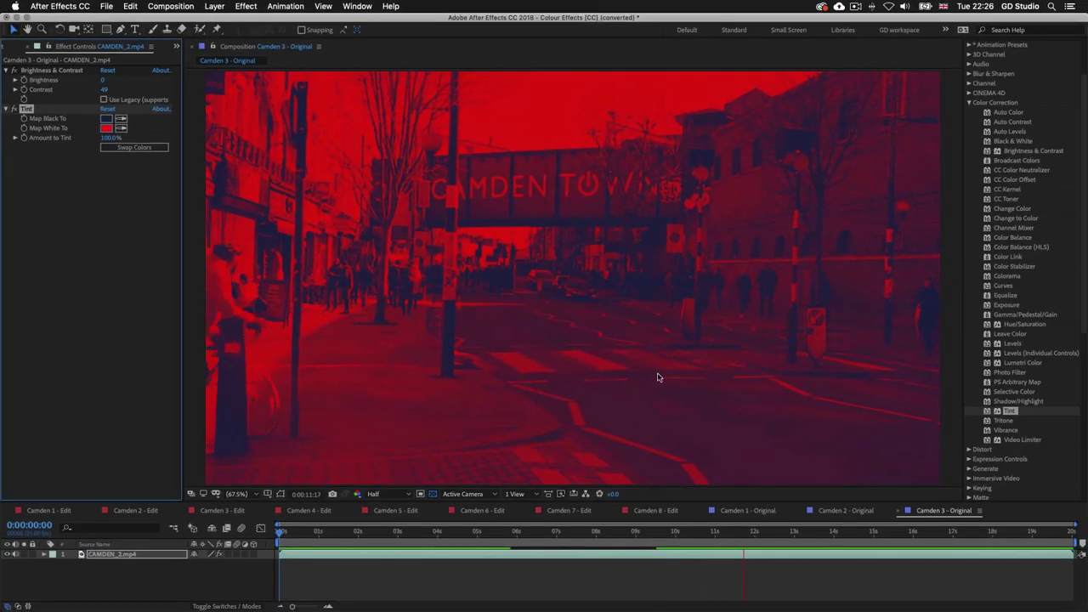
Open Camden 8 - Original, hide the layer mode columns, set the preview resolution to Half and play the composition
click(8, 48)
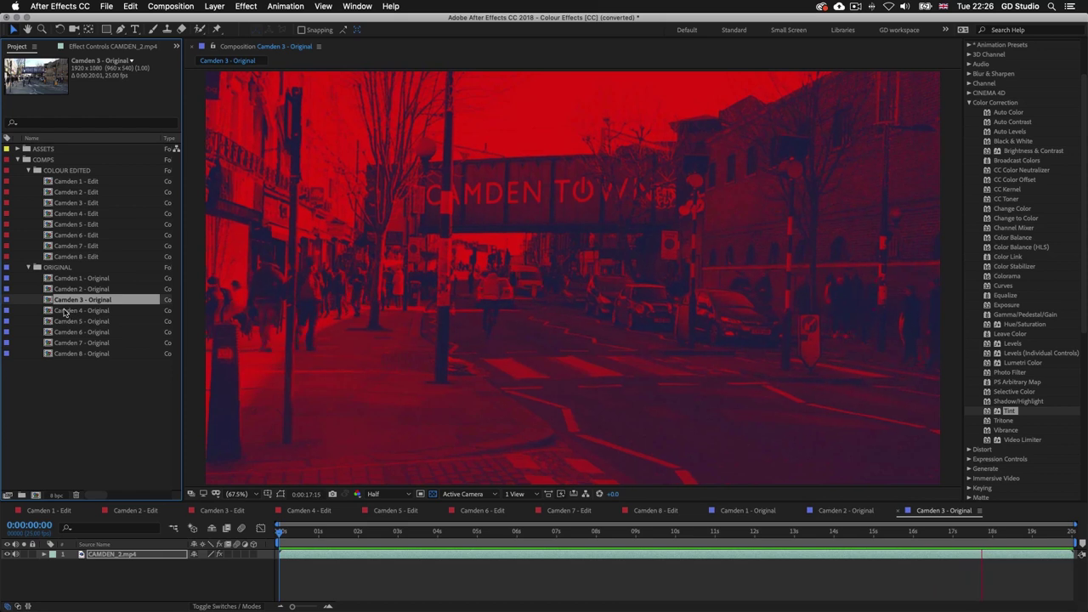
double_click(72, 354)
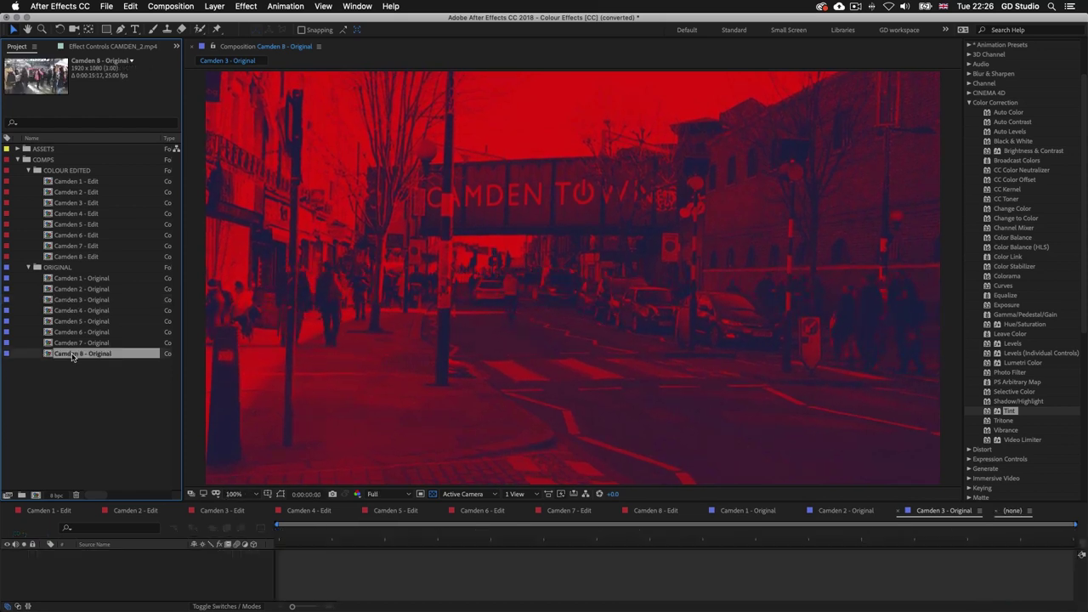
click(17, 607)
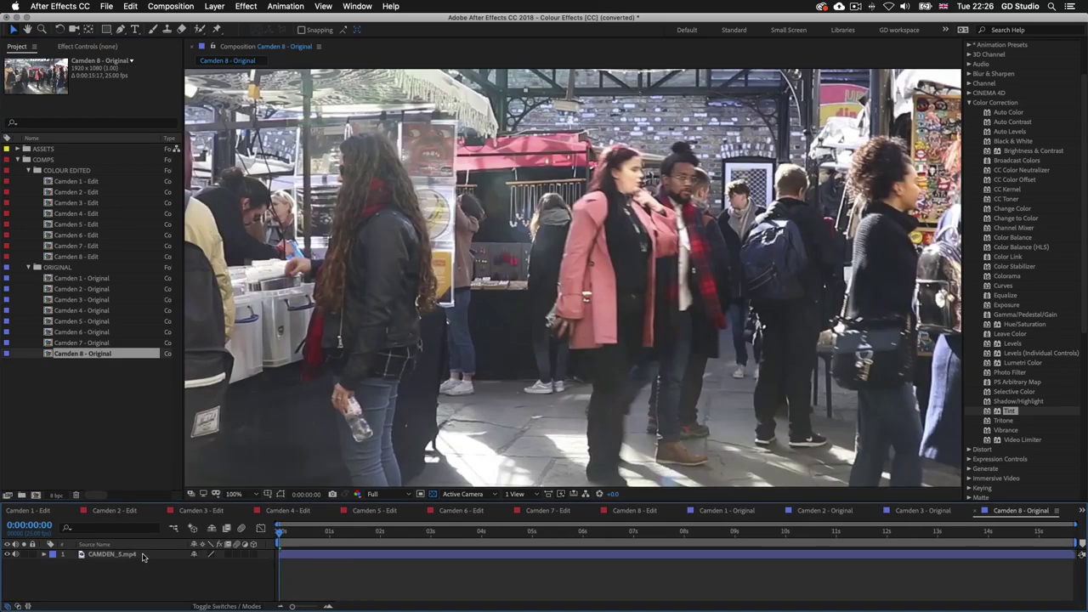
click(385, 501)
click(391, 538)
key(space)
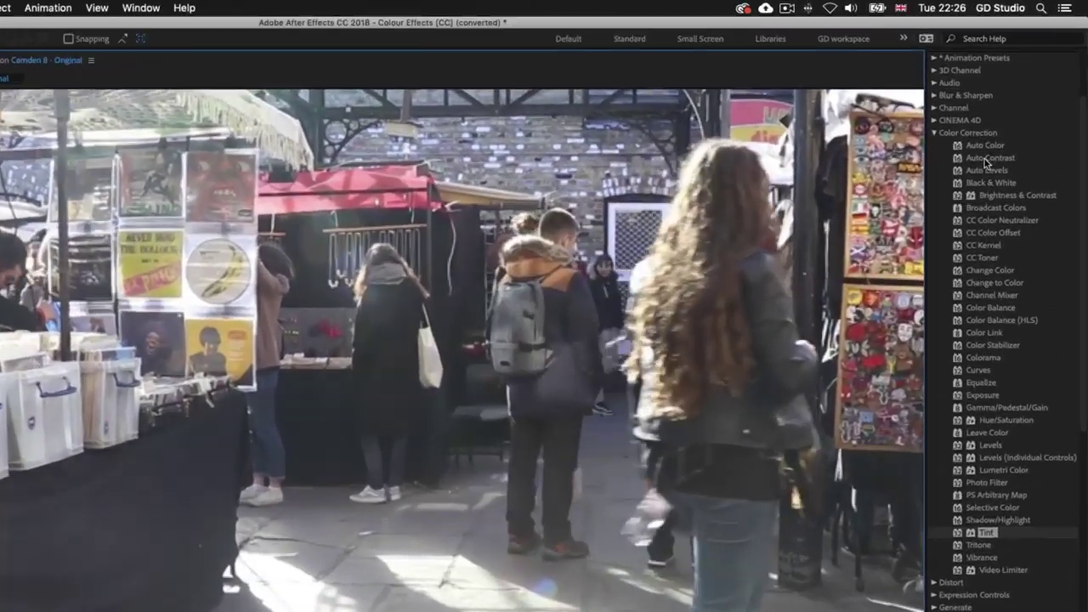
Apply the Auto Contrast effect to CAMDEN_5.mp4 and set its Black Clip to 1.10%
drag(1012, 122, 903, 135)
drag(811, 196, 427, 292)
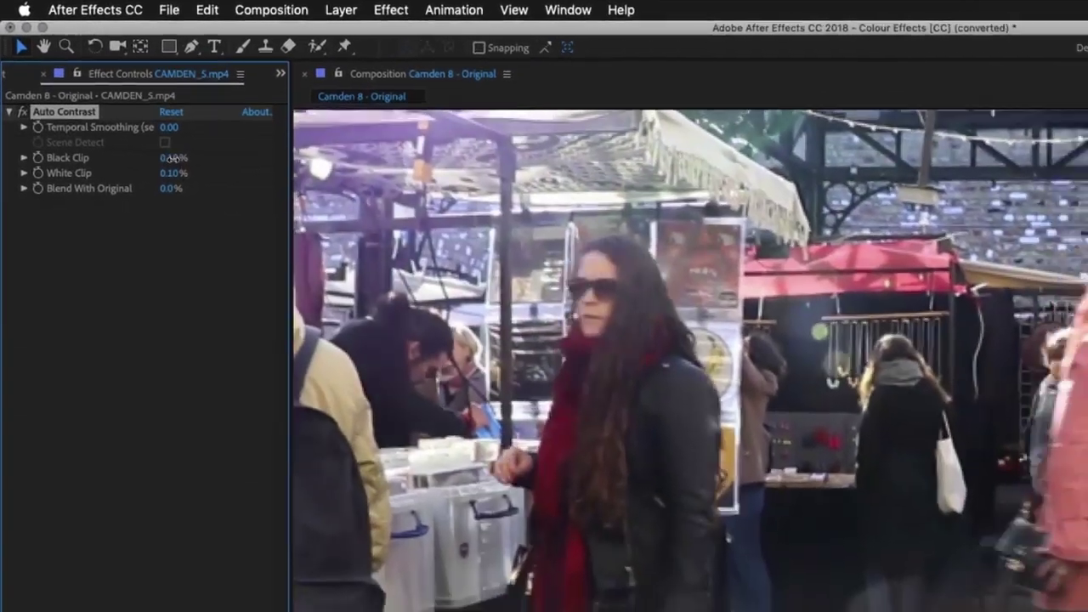
drag(185, 172, 189, 166)
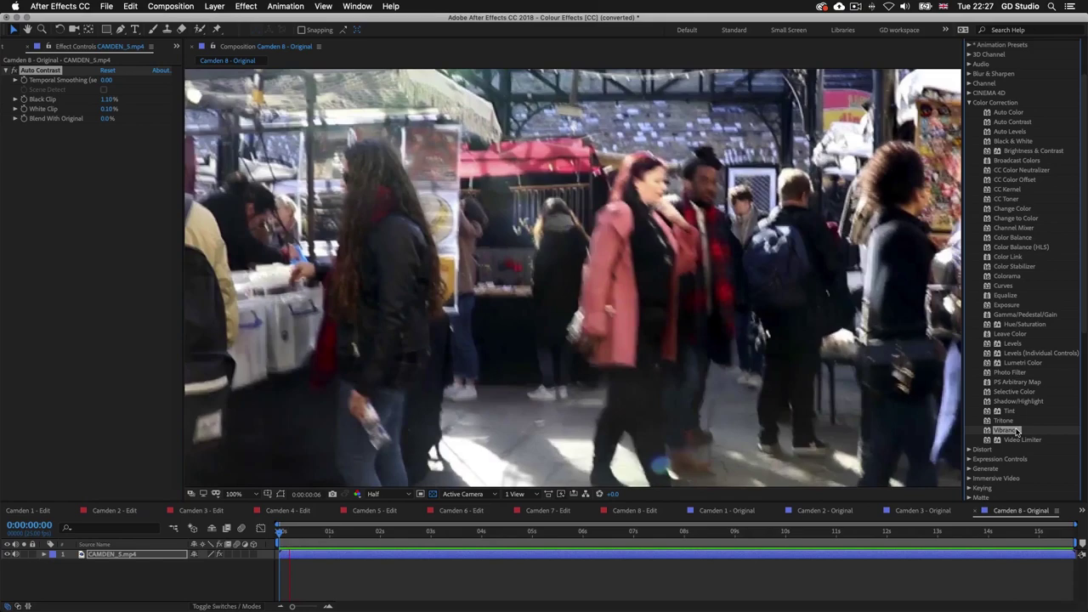
Add the Vibrance effect to CAMDEN_5.mp4 and set its vibrance to 53
click(1006, 431)
drag(1006, 431, 584, 559)
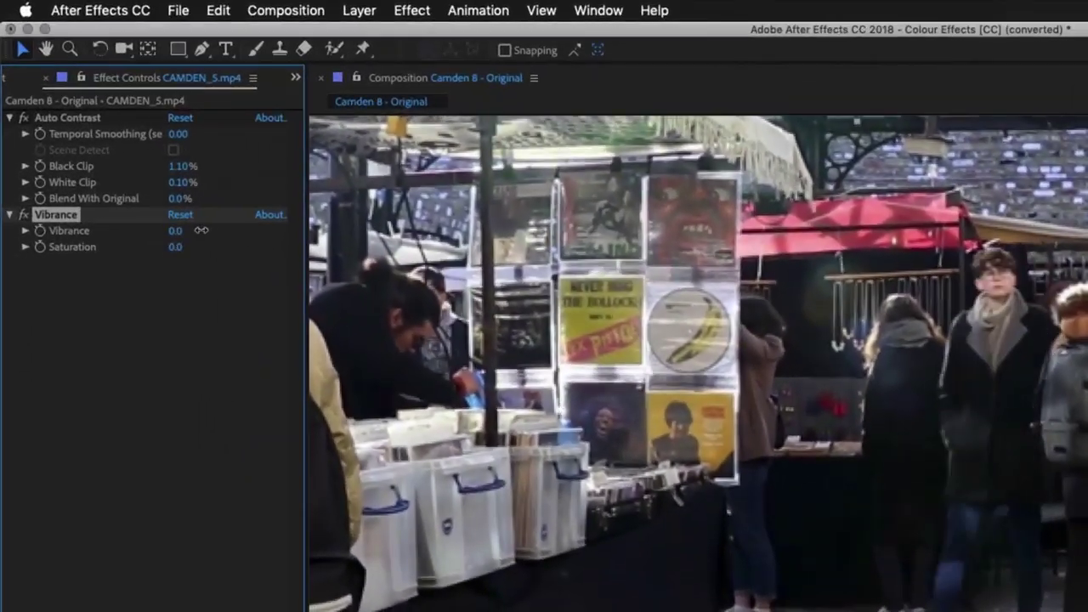
drag(170, 228, 217, 221)
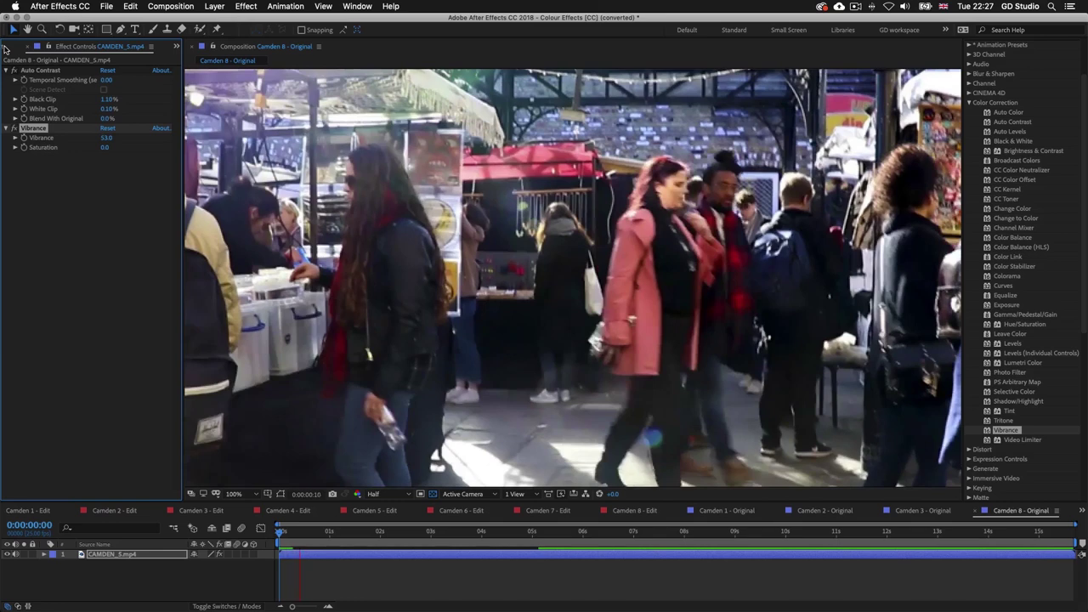
click(7, 47)
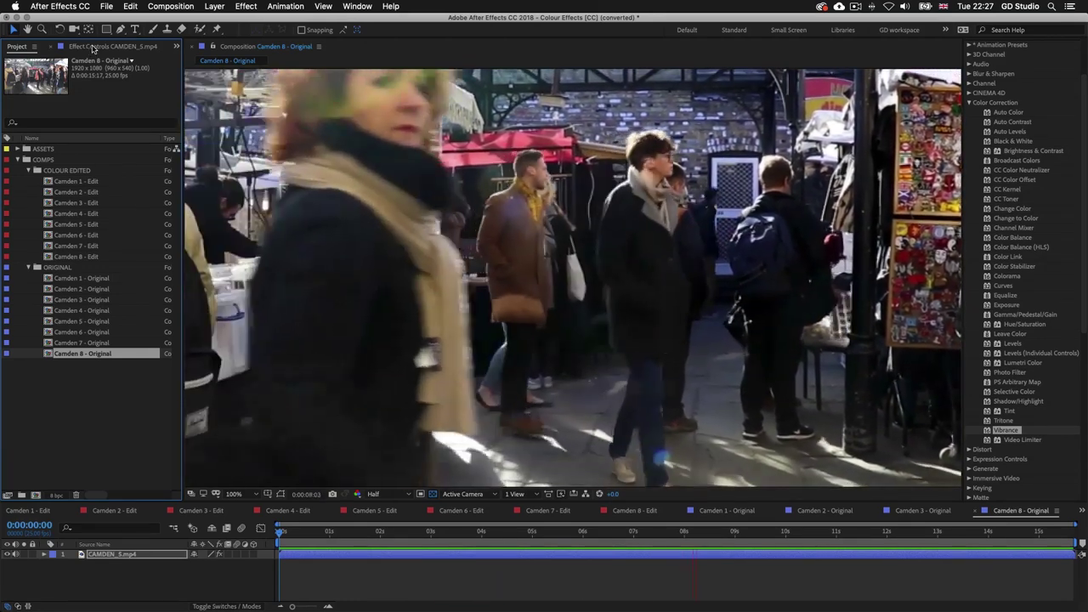
click(93, 47)
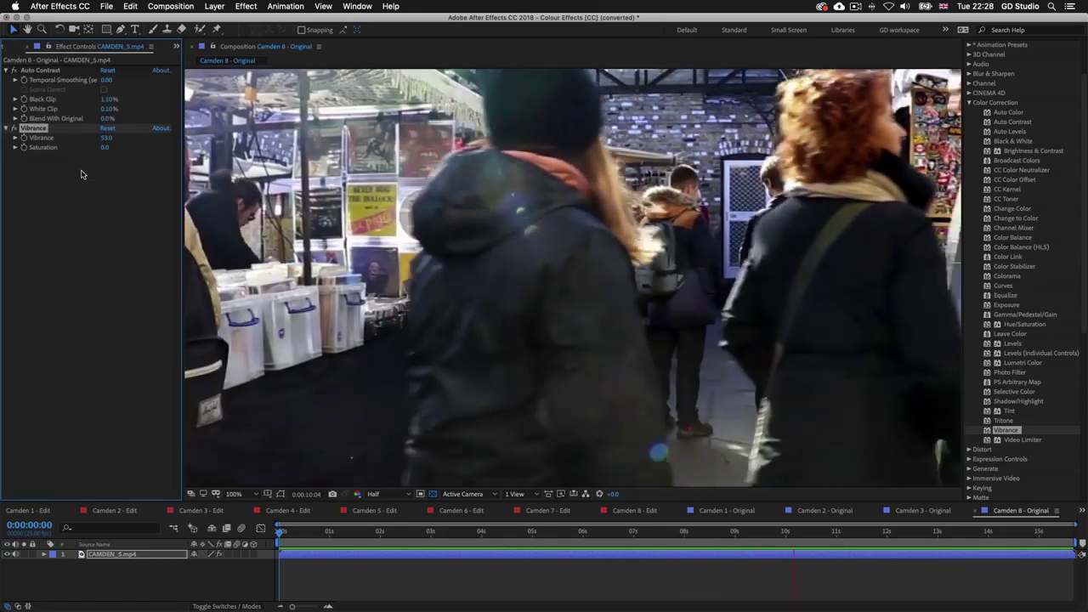